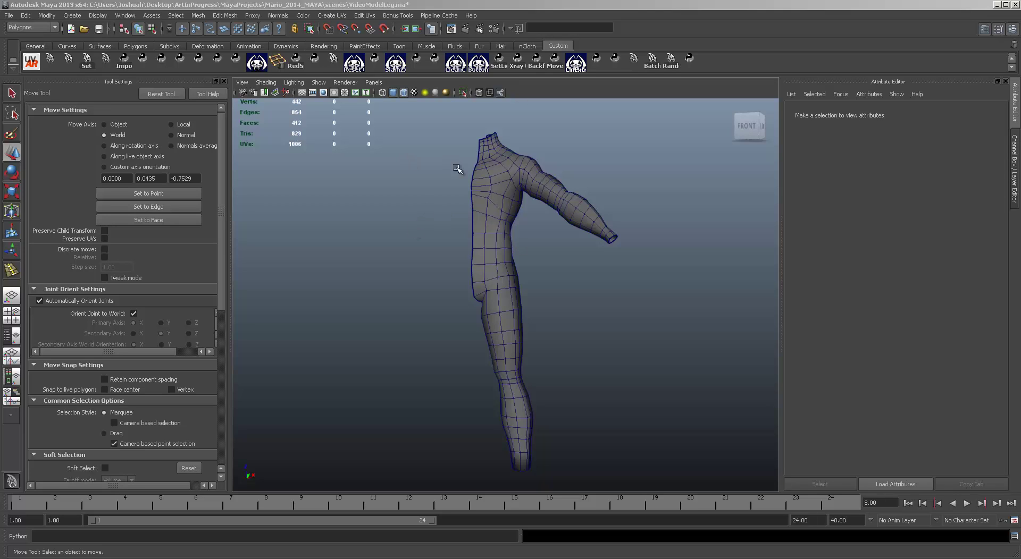
Create a polygon cube as the starting shape for the foot.
click(198, 16)
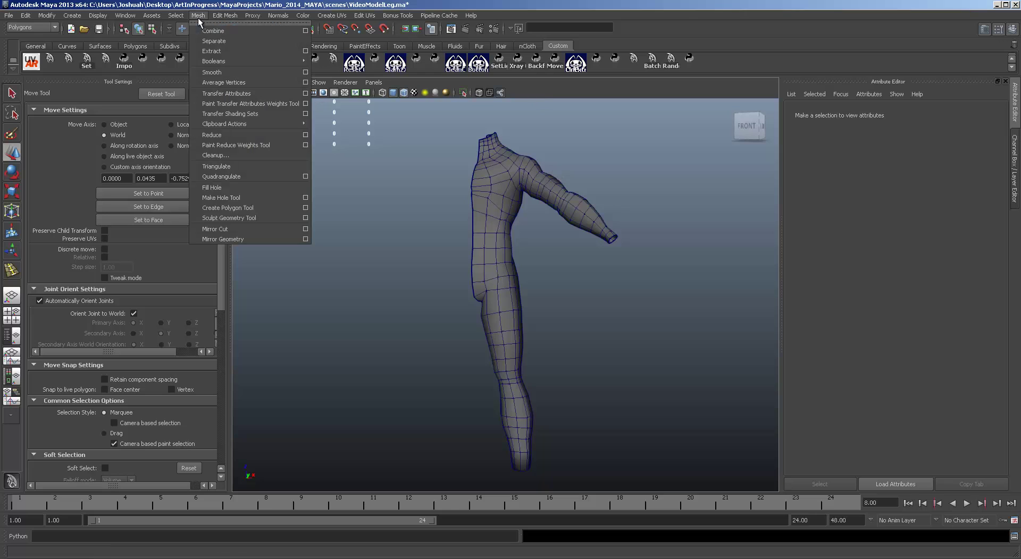
click(118, 18)
mouse_move(72, 16)
mouse_move(95, 40)
click(212, 59)
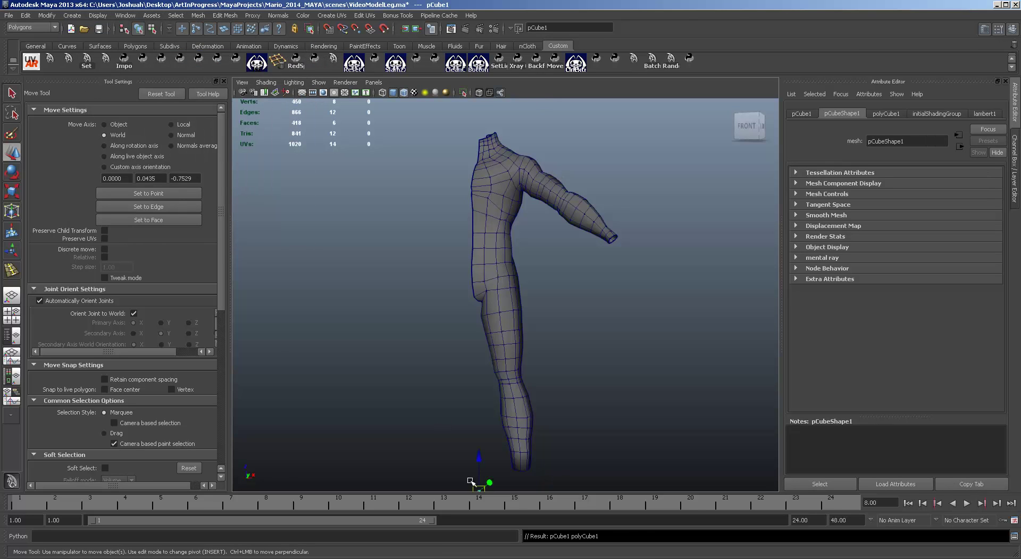
Position the cube below the leg, resting on the ground line within the reference shoe.
key(space)
key(space)
drag(471, 351, 652, 353)
key(r)
key(w)
drag(601, 307, 601, 271)
key(space)
key(space)
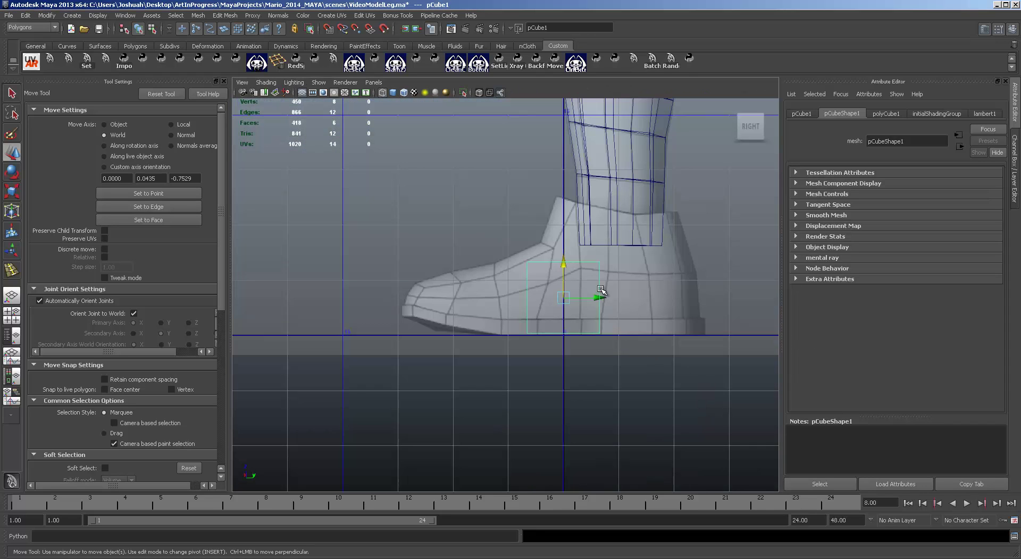
scroll(598, 290, up, 2)
click(615, 297)
drag(615, 297, 594, 294)
Move the cube's front vertices out to the shoe's toe and its rear upper vertices up to the ankle opening.
key(F9)
drag(534, 363, 479, 210)
drag(550, 296, 413, 296)
drag(351, 238, 383, 265)
drag(371, 218, 372, 277)
drag(622, 266, 604, 141)
drag(640, 176, 629, 177)
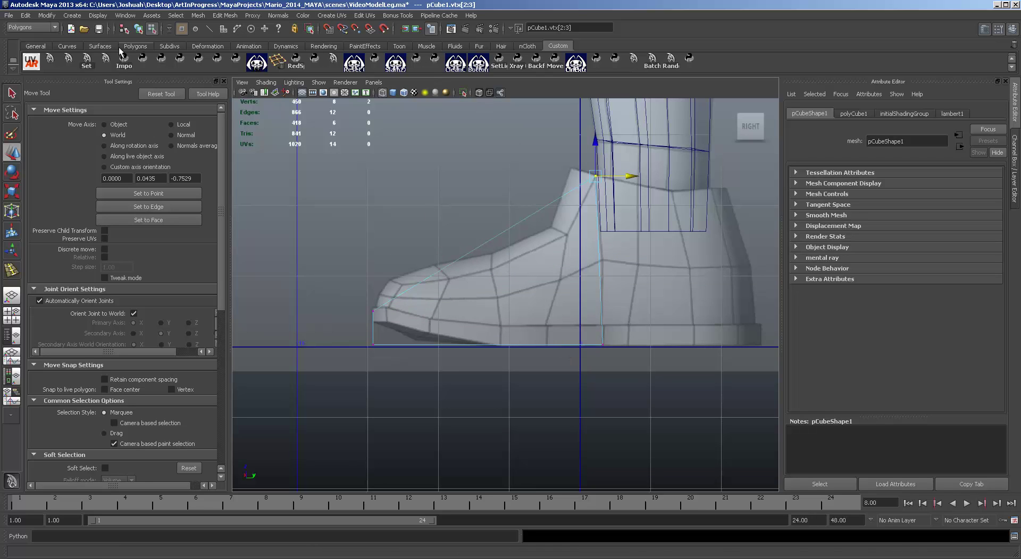
Insert three vertical edge loops across the block between the toe and the ankle.
click(225, 15)
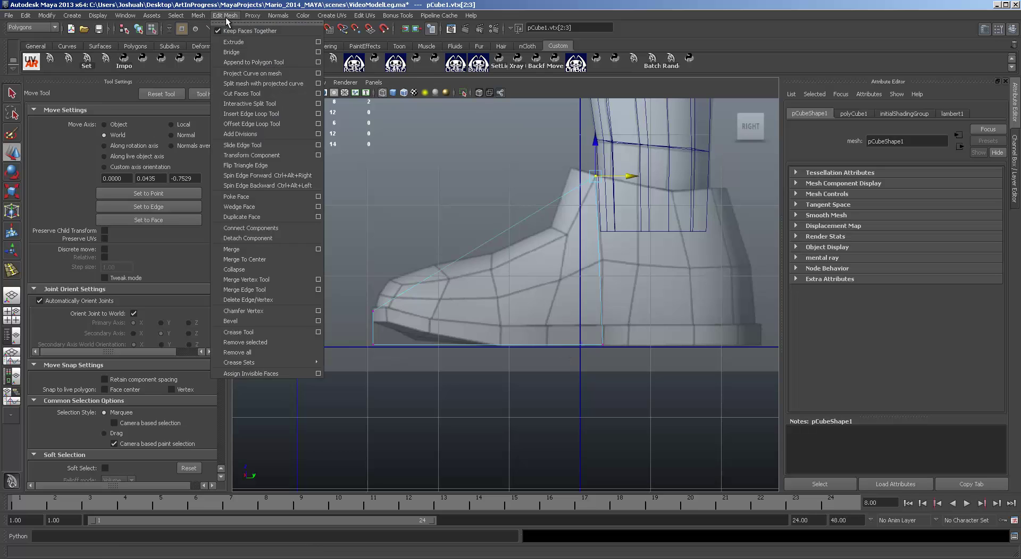
click(281, 116)
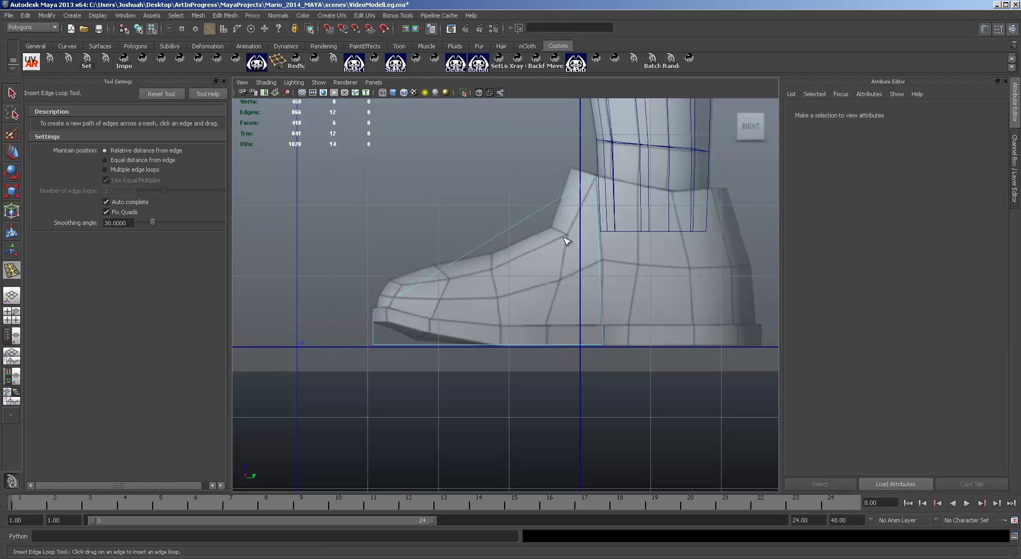
click(556, 203)
click(488, 248)
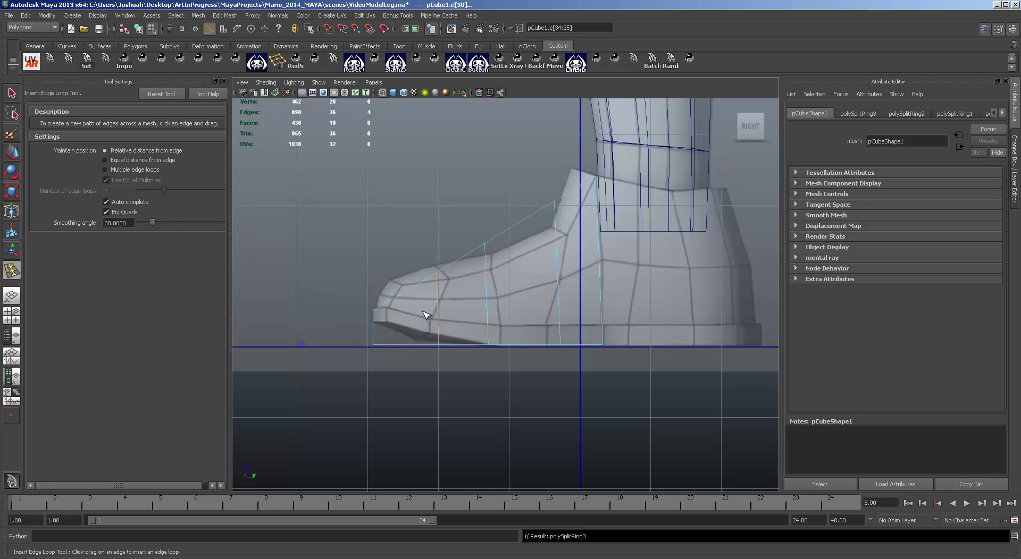
Move the toe vertices and those of the foremost edge loop onto the reference shoe's upper and sole outline.
key(F9)
key(q)
mouse_move(417, 265)
mouse_down()
mouse_move(448, 275)
mouse_move(434, 262)
mouse_up()
key(w)
drag(363, 301, 390, 323)
mouse_move(374, 312)
mouse_down()
mouse_move(392, 281)
mouse_move(394, 362)
mouse_move(374, 322)
mouse_up()
drag(447, 356, 432, 338)
drag(439, 344, 422, 342)
Fit the vertices of the other two edge loops to the reference shoe's instep and sole.
drag(474, 221, 491, 251)
drag(481, 246, 489, 255)
drag(463, 330, 506, 347)
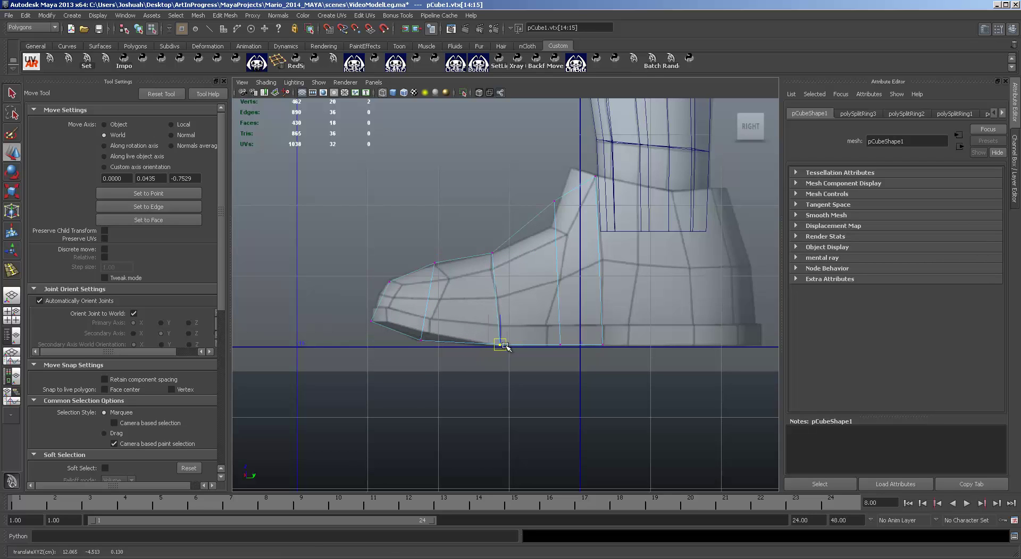
drag(540, 189, 566, 212)
drag(553, 208, 547, 235)
drag(565, 302, 542, 357)
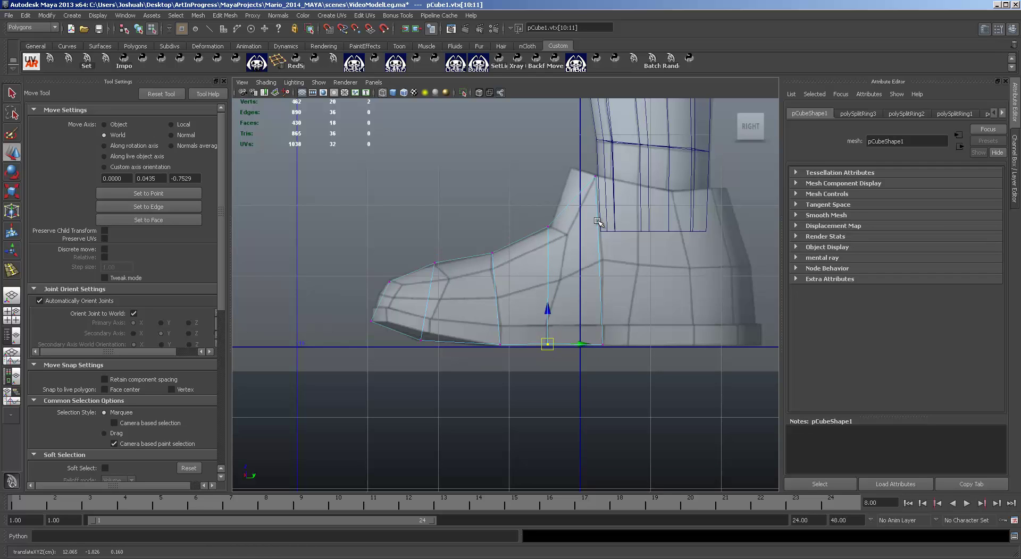
Try to lower the upper ankle vertices to the bend of the instep.
drag(583, 155, 567, 234)
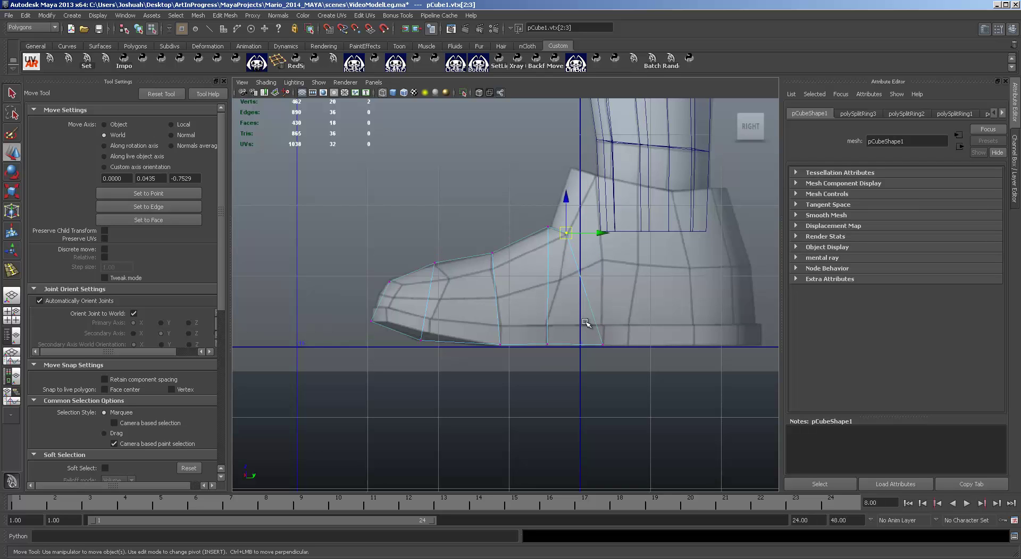
key(ctrl+z)
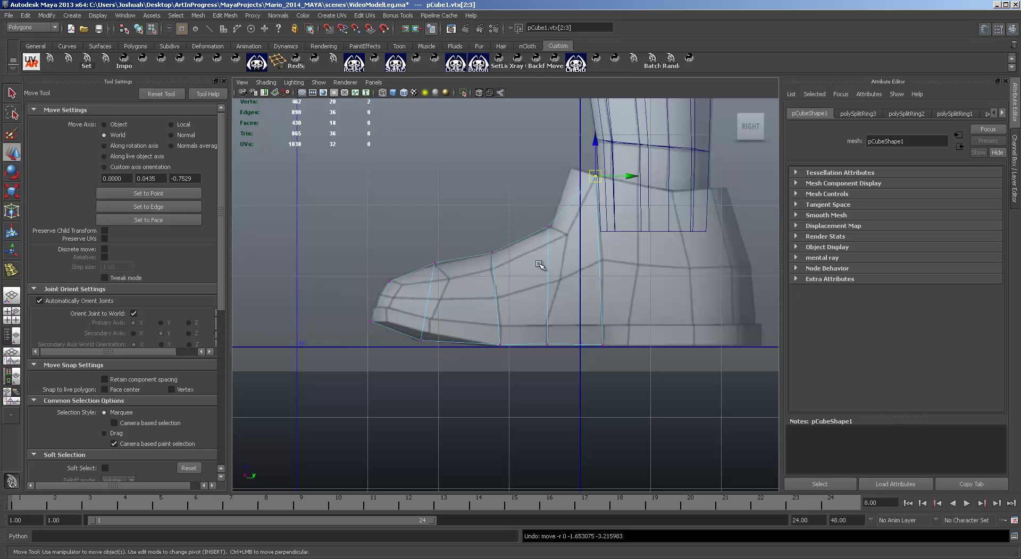
Extrude the back face of the foot block and pull it toward the heel.
key(space)
key(space)
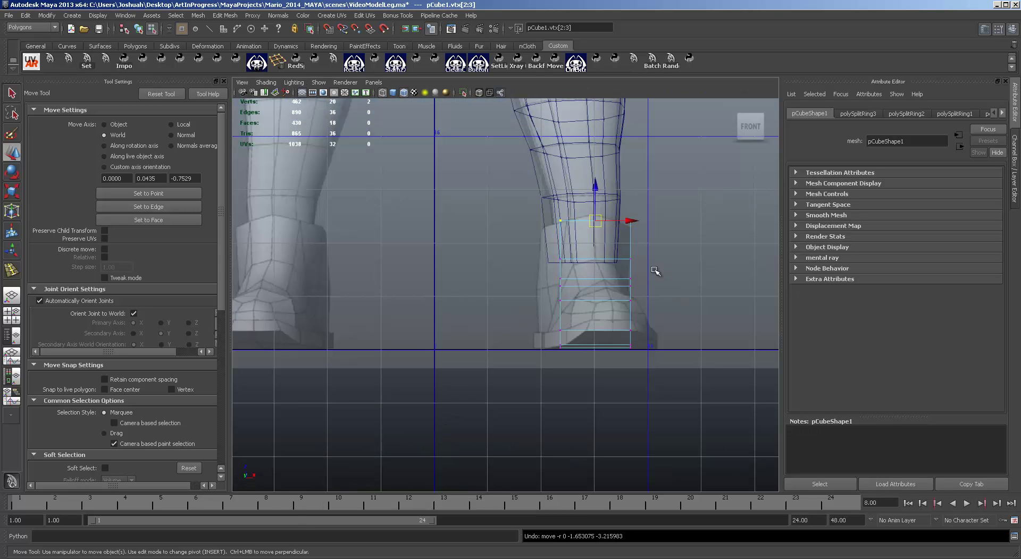
key(space)
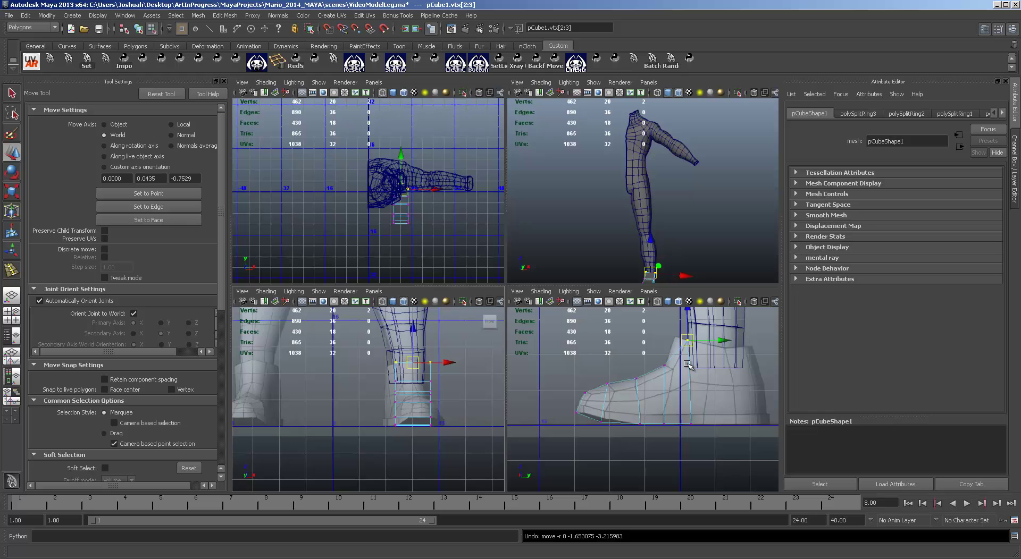
alt+middle_drag(680, 258, 696, 181)
scroll(679, 218, up, 5)
alt+drag(727, 255, 655, 211)
key(F11)
click(598, 191)
click(225, 15)
click(239, 34)
key(w)
drag(635, 181, 672, 233)
Extrude the back face two more times to extend the foot to the reference heel.
key(g)
key(w)
key(g)
key(w)
Insert one centered edge loop lengthwise around the foot using the Multiple edge loops option.
key(y)
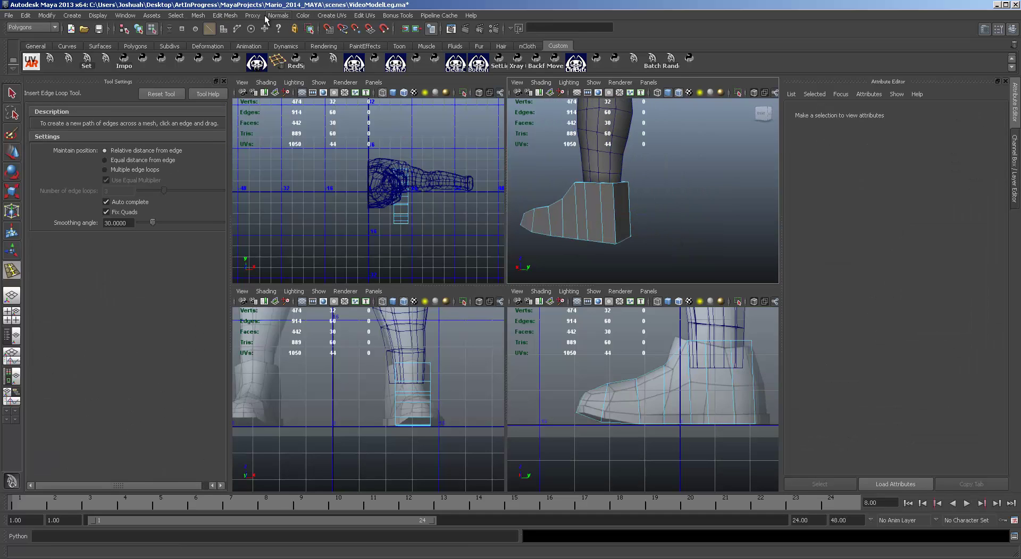
click(237, 16)
click(265, 108)
click(105, 170)
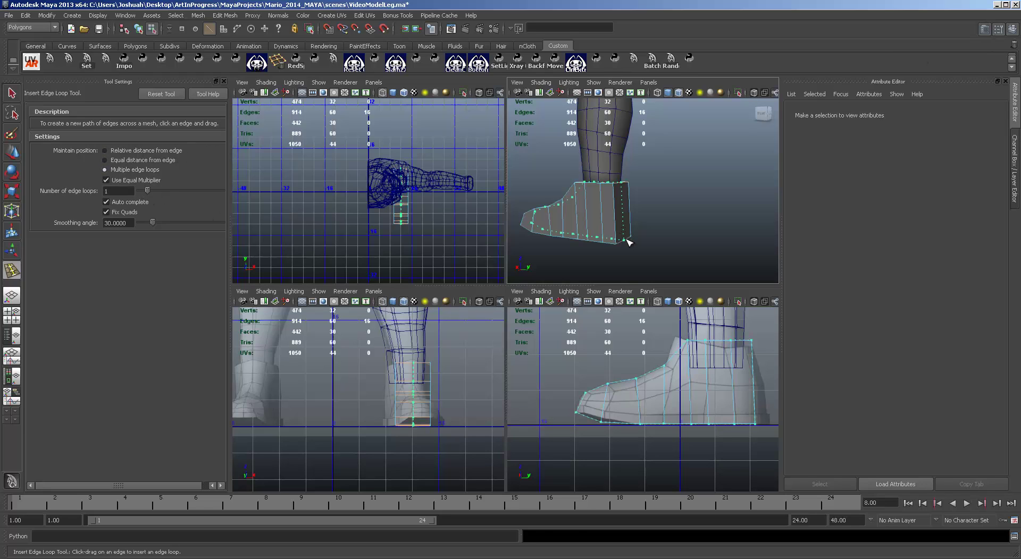
click(627, 242)
Scale the central lengthwise edge loop outward so it bulges past the toe and heel.
alt+middle_drag(592, 234, 680, 229)
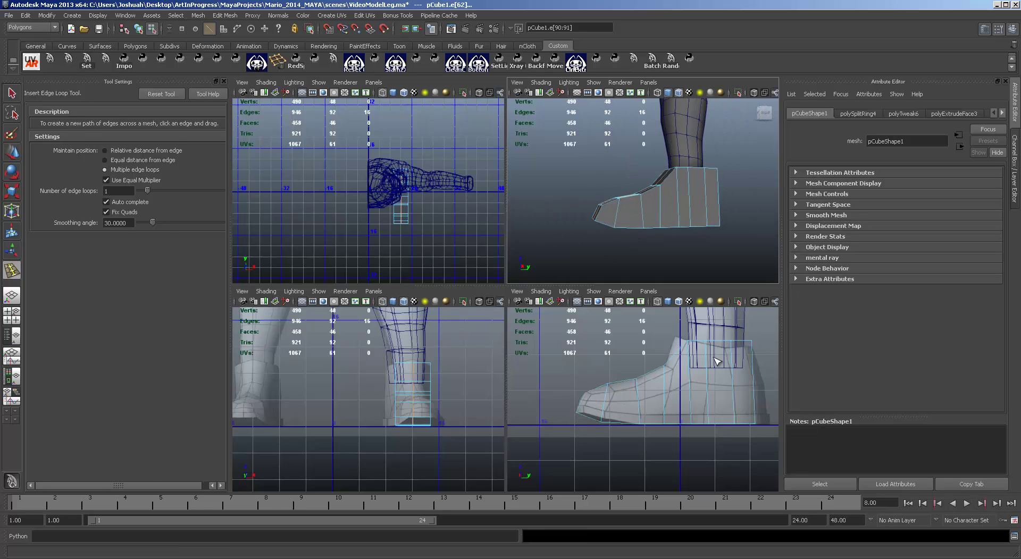
key(r)
drag(701, 198, 701, 233)
drag(712, 383, 714, 383)
alt+drag(683, 218, 694, 187)
key(space)
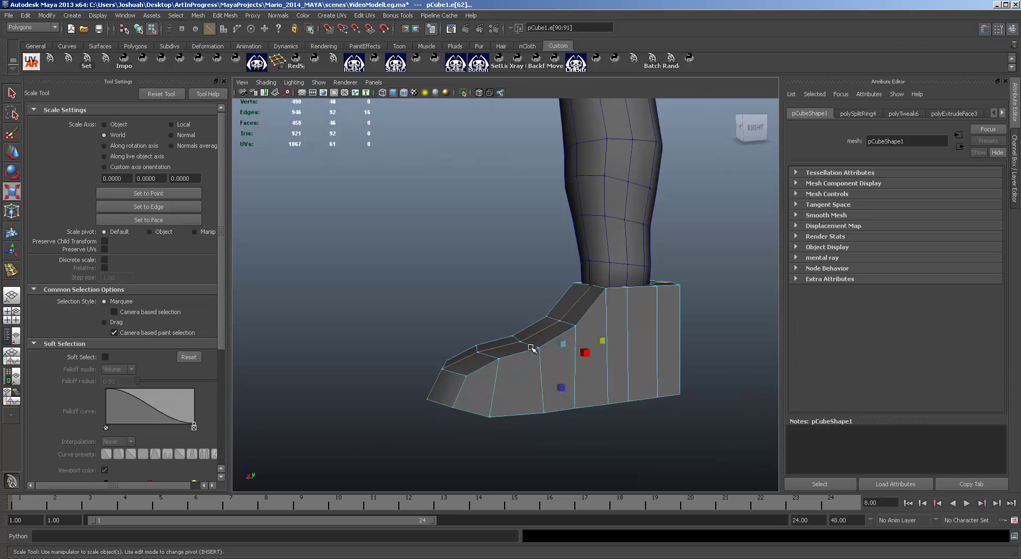
key(space)
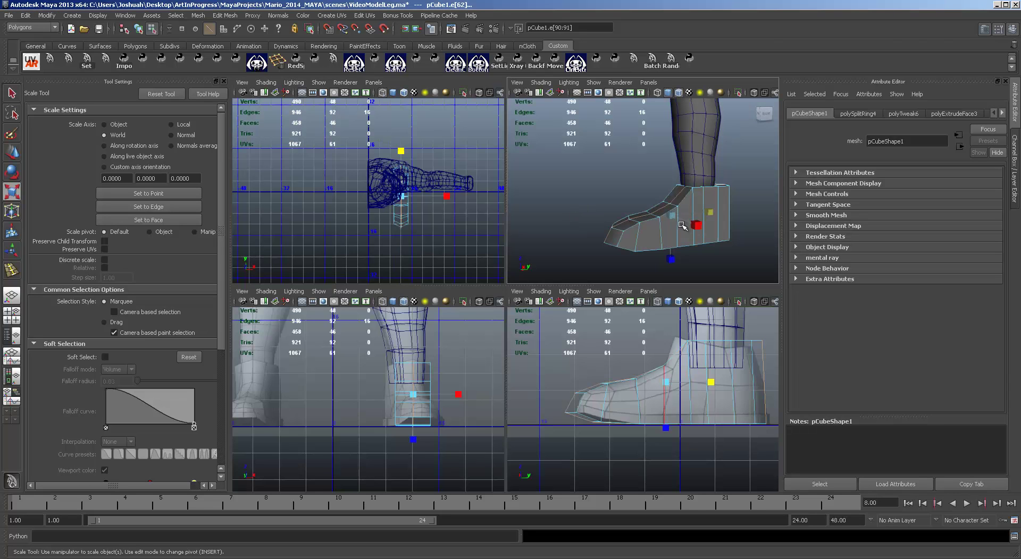
Select the edge loops along both upper sides of the foot and lower them slightly to round the top.
double_click(630, 227)
key(w)
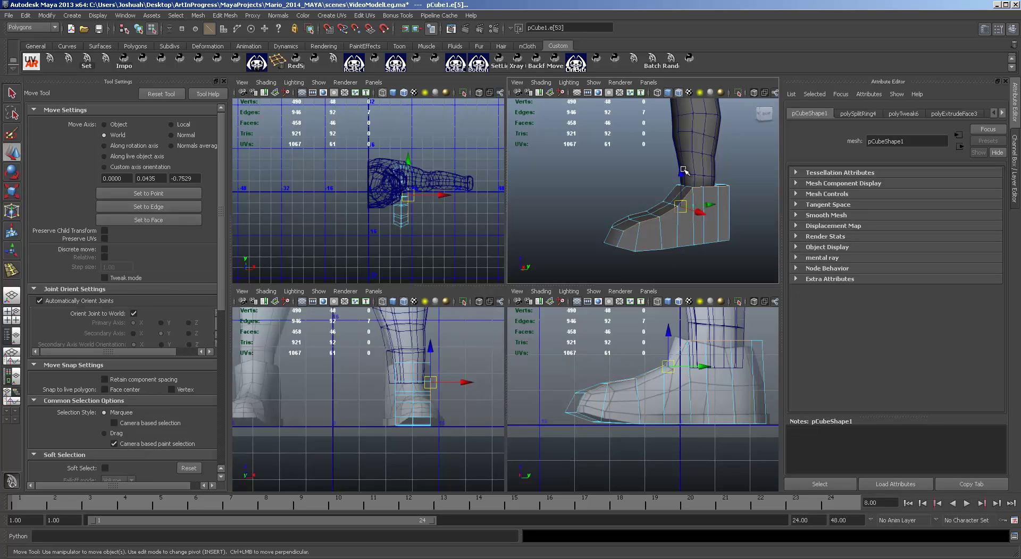
alt+drag(657, 255, 751, 221)
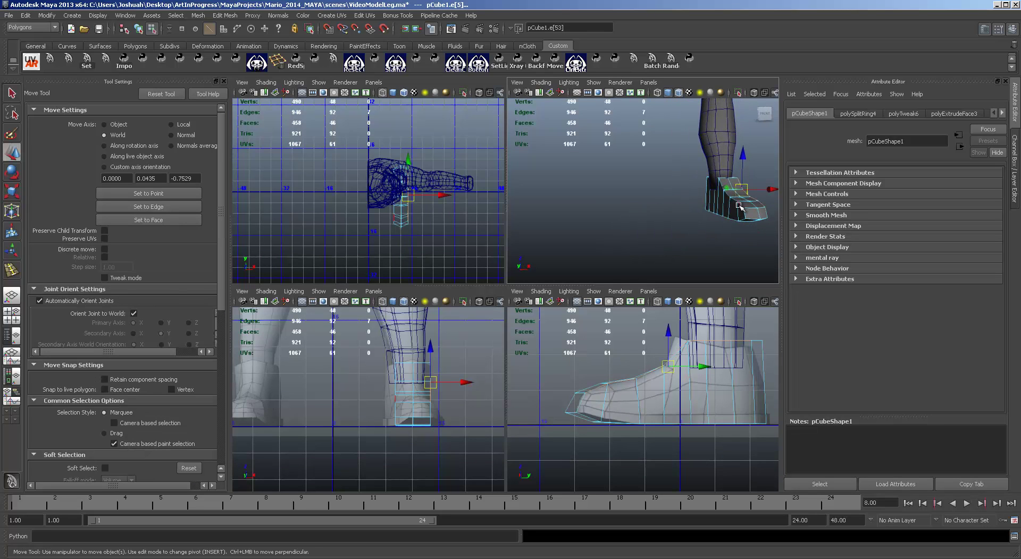
shift+double_click(739, 206)
key(space)
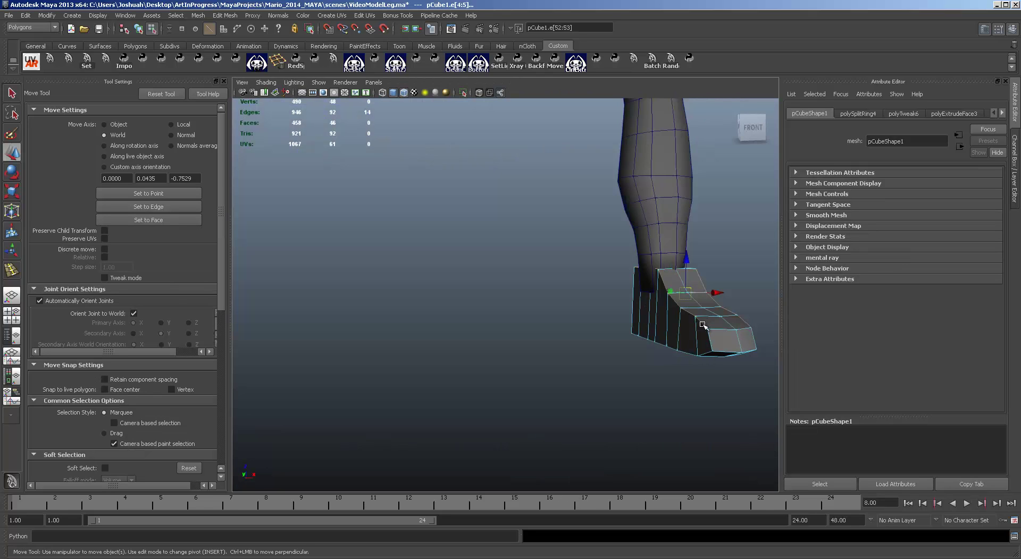
shift+click(699, 322)
scroll(702, 339, up, 5)
alt+middle_drag(706, 339, 425, 323)
shift+click(601, 330)
drag(592, 235, 593, 250)
alt+drag(705, 327, 610, 317)
Insert a horizontal edge loop around the sides of the foot, midway between the sole and the top.
key(space)
key(space)
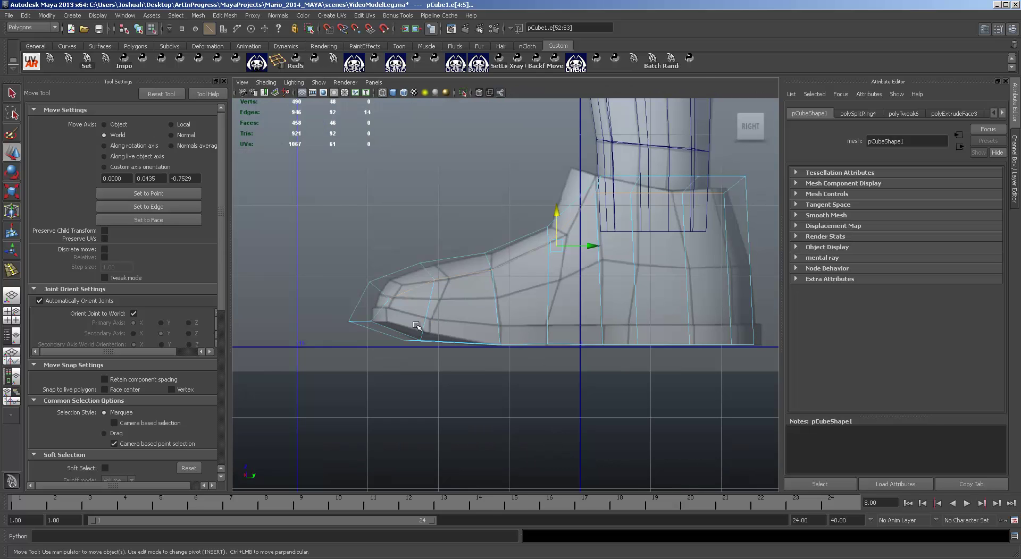
click(225, 15)
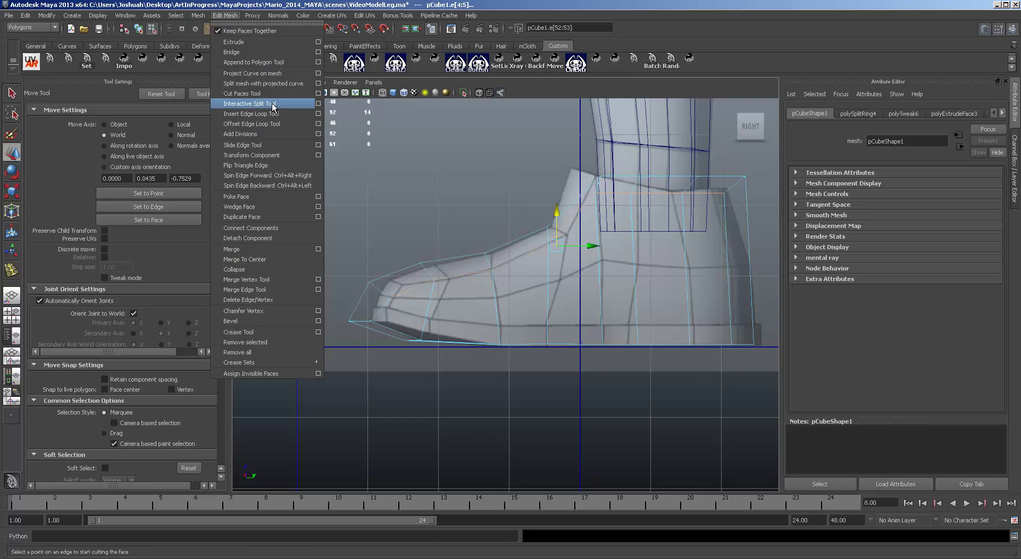
click(271, 114)
drag(431, 307, 432, 308)
key(q)
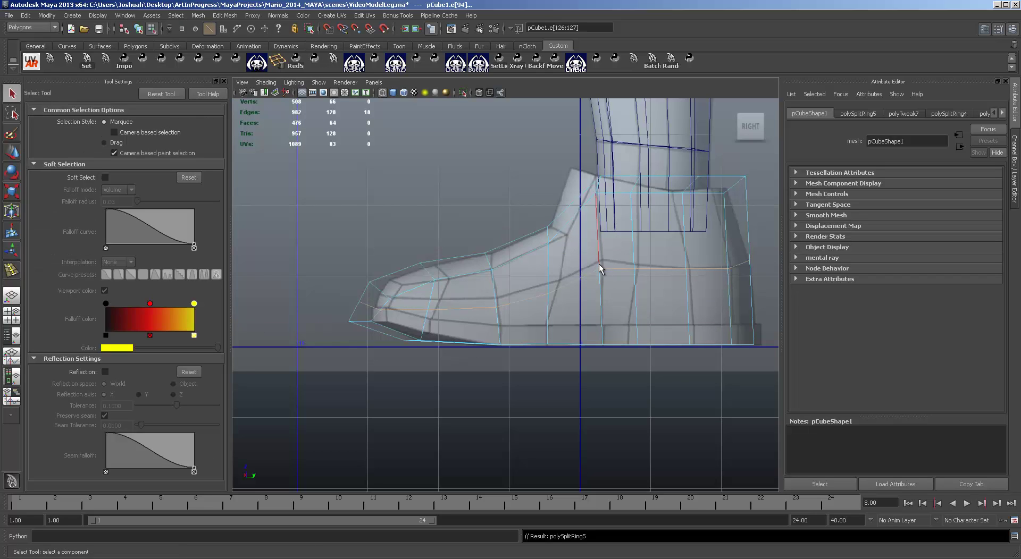
Align the horizontal loop's vertices below the ankle with the reference shoe's mesh lines.
key(F9)
drag(589, 260, 640, 268)
key(w)
click(639, 272)
drag(632, 338, 671, 345)
Adjust the sole vertices below the ankle to follow the reference shoe's vertical lines.
key(space)
key(space)
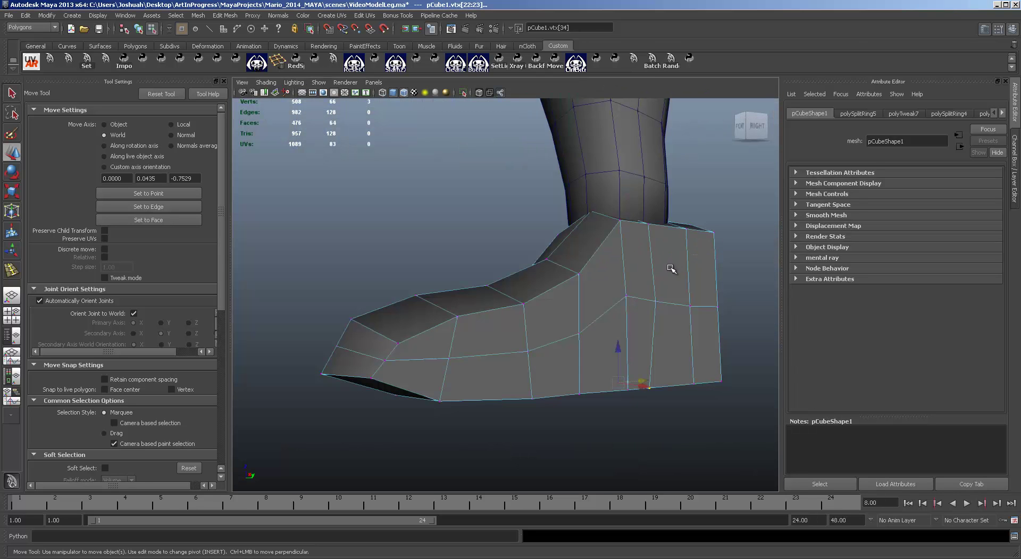
alt+drag(634, 373, 595, 362)
key(space)
key(space)
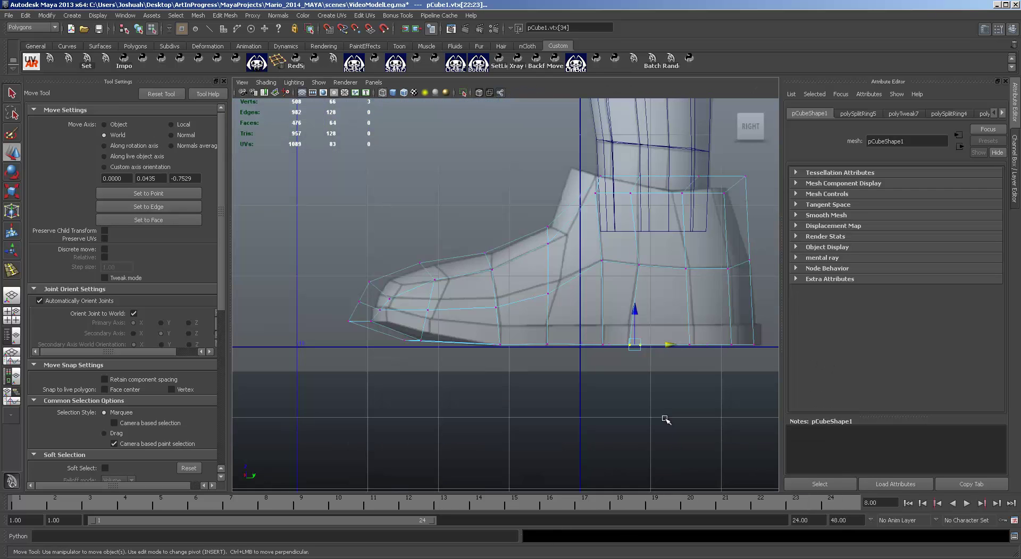
key(r)
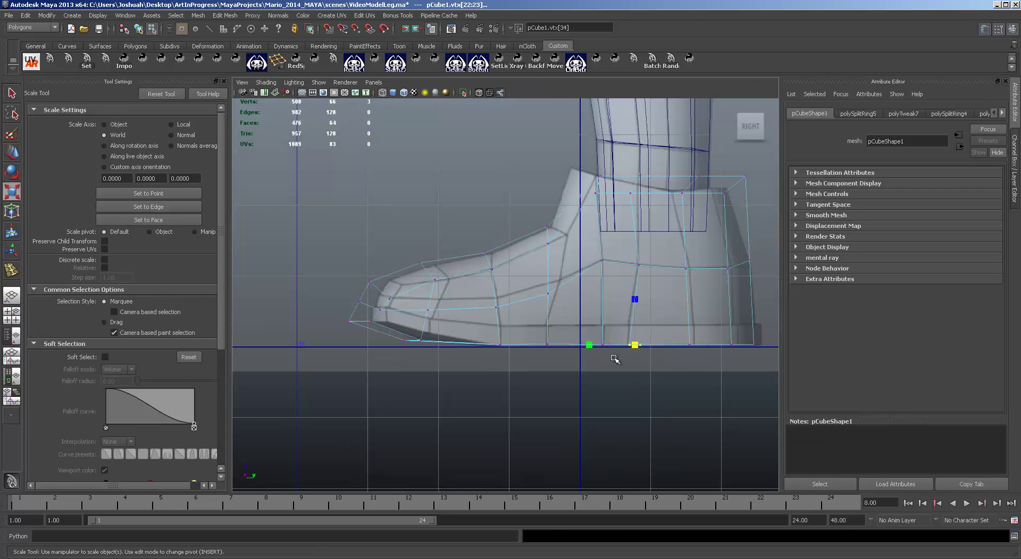
key(w)
drag(597, 341, 616, 351)
drag(640, 344, 640, 343)
Move the mid-height and bottom vertices at the heel to match the reference shoe's back.
drag(677, 253, 743, 278)
key(space)
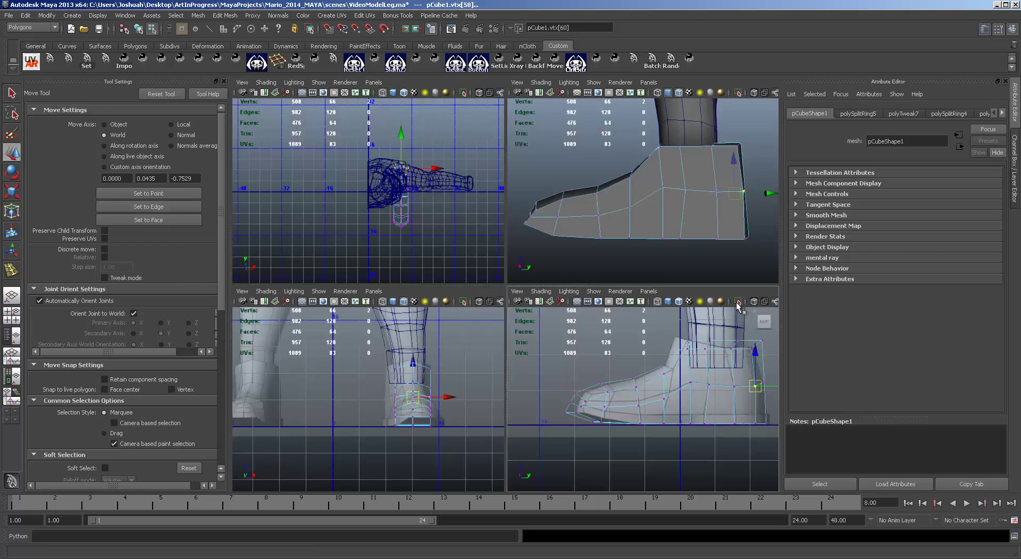
key(space)
scroll(660, 330, up, 4)
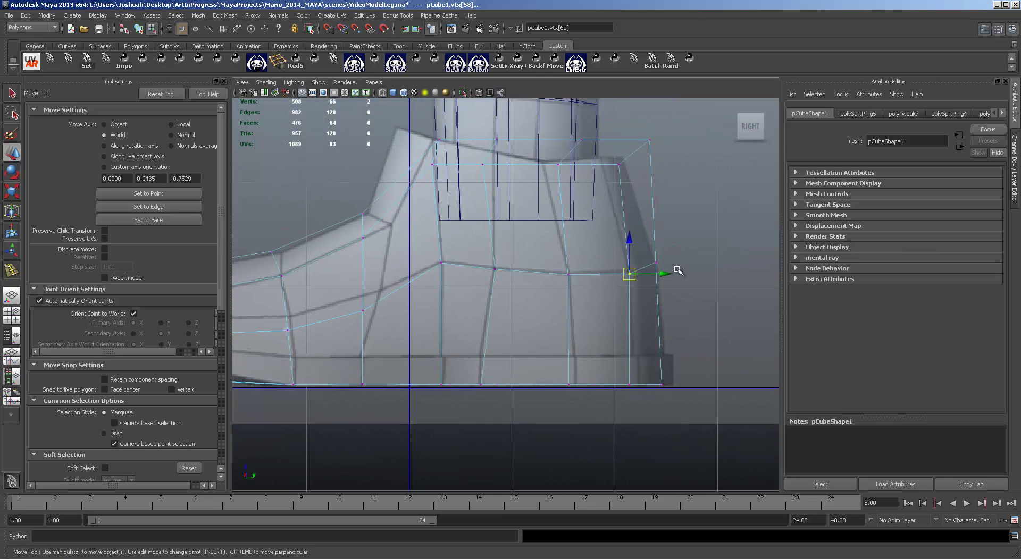
drag(648, 250, 663, 269)
drag(655, 263, 656, 271)
mouse_move(680, 389)
mouse_down()
mouse_move(648, 354)
mouse_move(695, 383)
mouse_move(616, 364)
mouse_move(673, 384)
mouse_up()
key(space)
mouse_move(712, 268)
alt+mouse_down()
mouse_move(765, 208)
mouse_move(705, 269)
alt+mouse_up()
Select all vertices along the shoe's top rim and scale them vertically onto one level.
drag(690, 372, 708, 393)
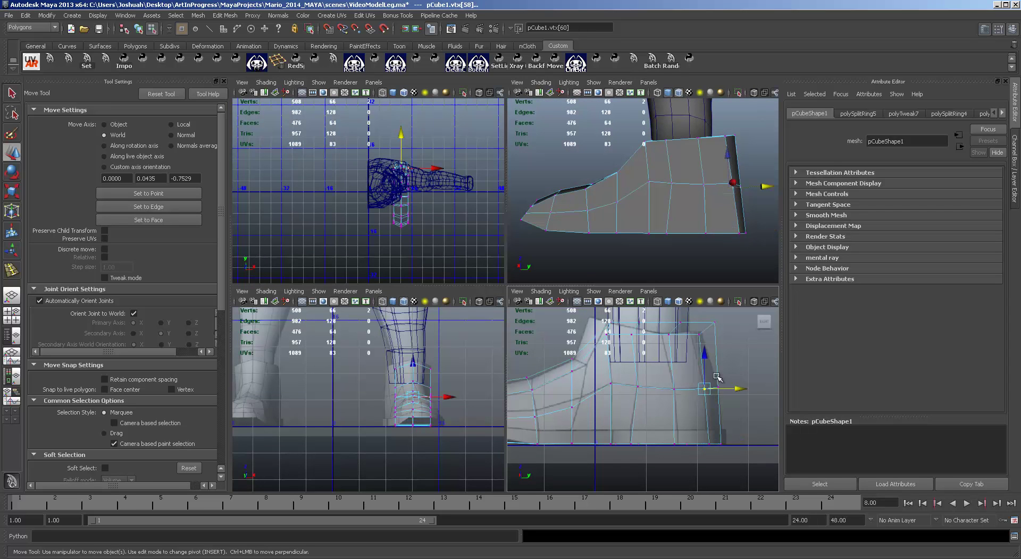
click(701, 336)
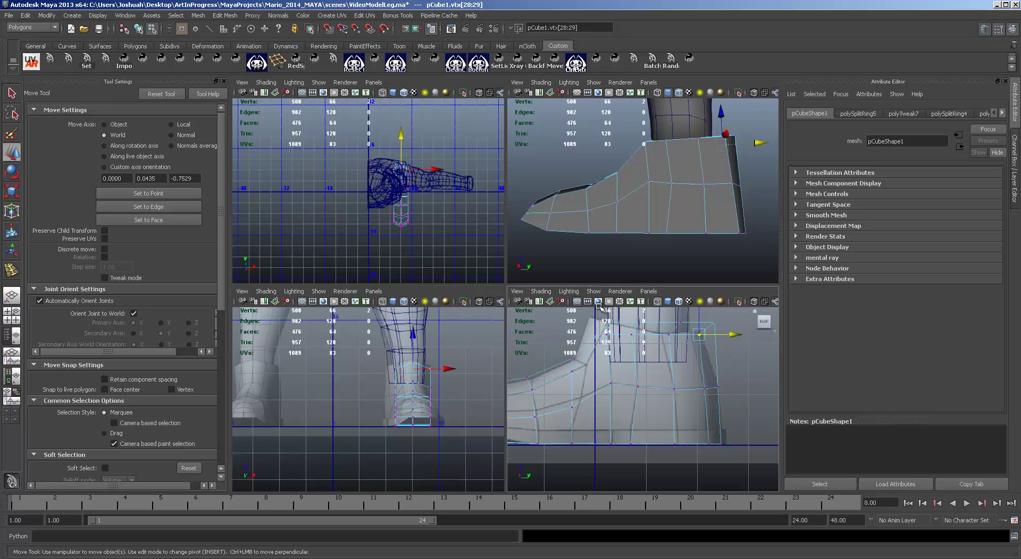
drag(600, 309, 722, 344)
alt+drag(677, 125, 729, 181)
key(r)
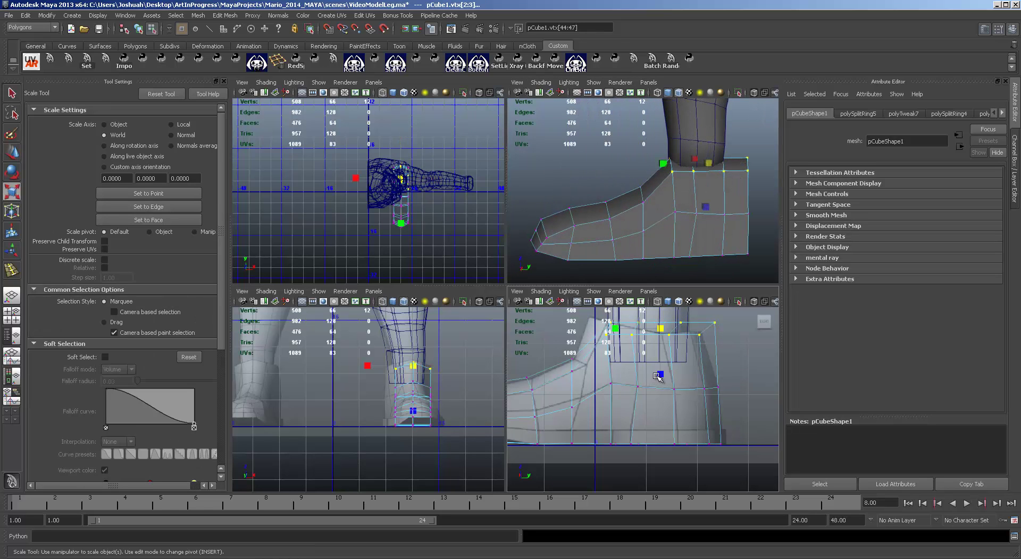
drag(659, 375, 665, 335)
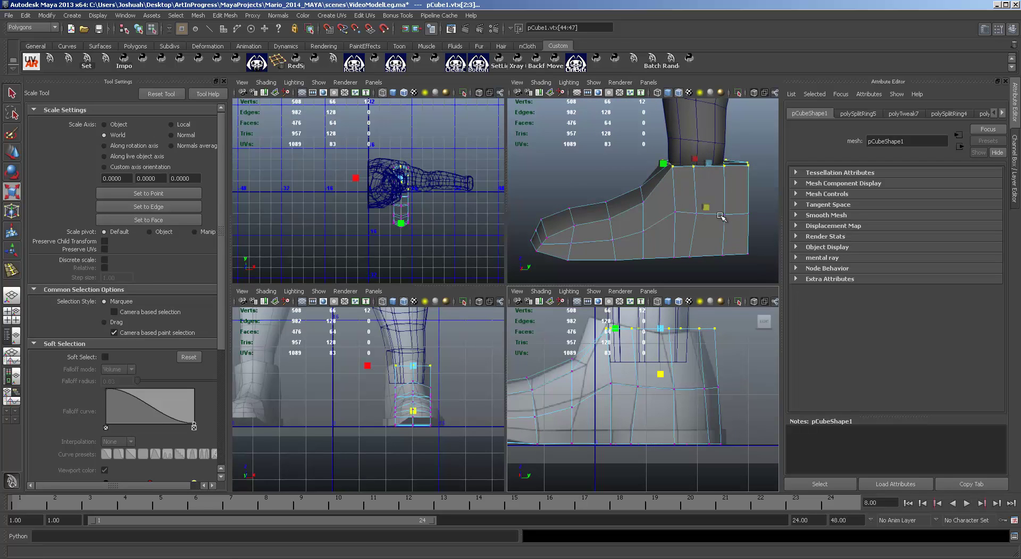
mouse_move(719, 218)
alt+mouse_down()
mouse_move(776, 263)
mouse_move(827, 212)
mouse_move(713, 210)
alt+mouse_up()
Scale each row of rim vertices flat front to back in the side view, from the front of the ankle towards the heel.
key(space)
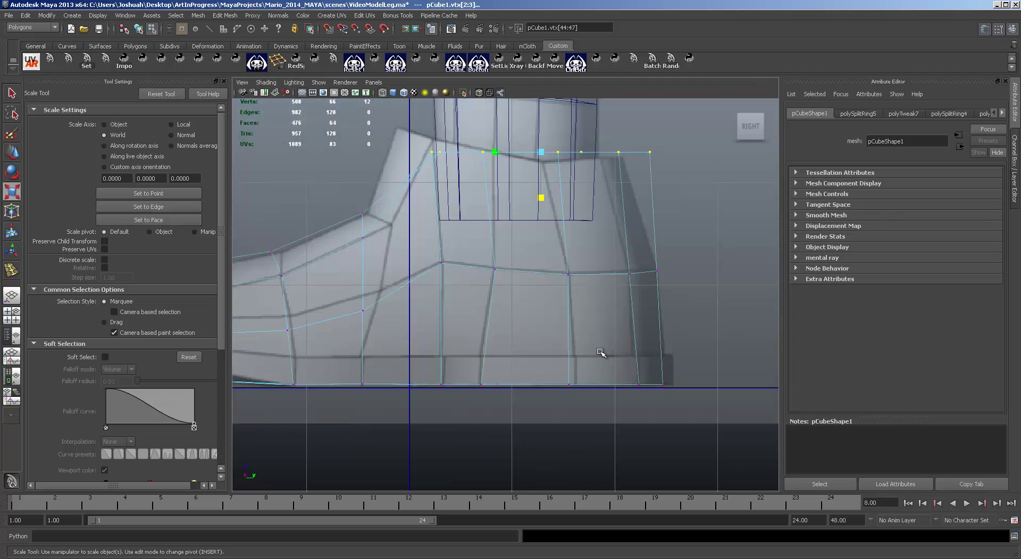
alt+middle_drag(481, 252, 497, 319)
drag(469, 244, 438, 203)
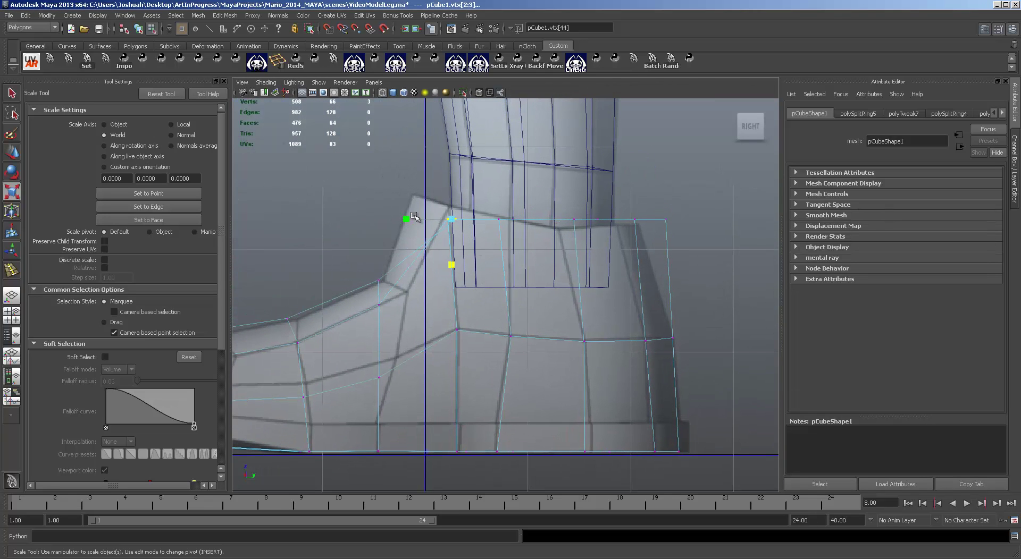
click(407, 218)
drag(496, 212, 474, 219)
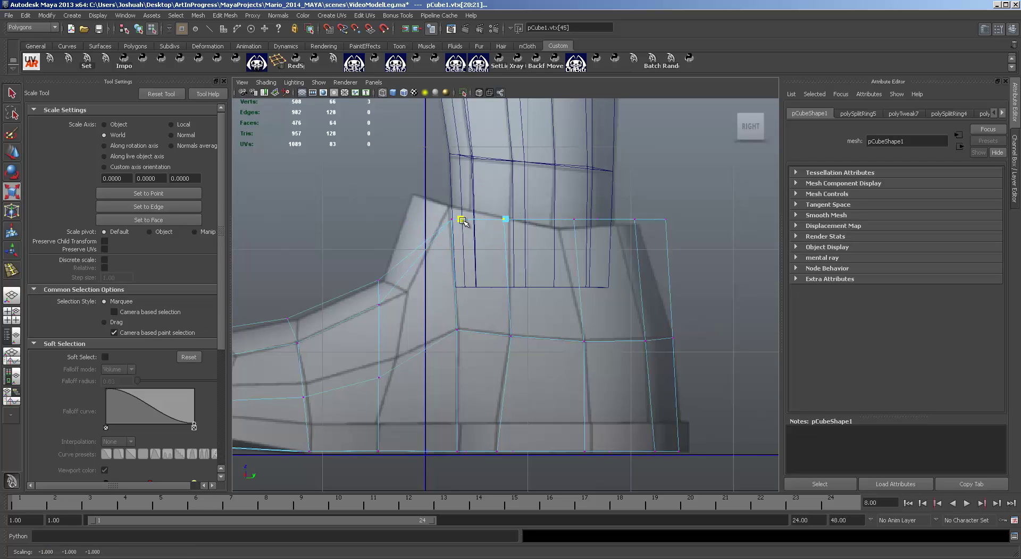
drag(550, 196, 600, 247)
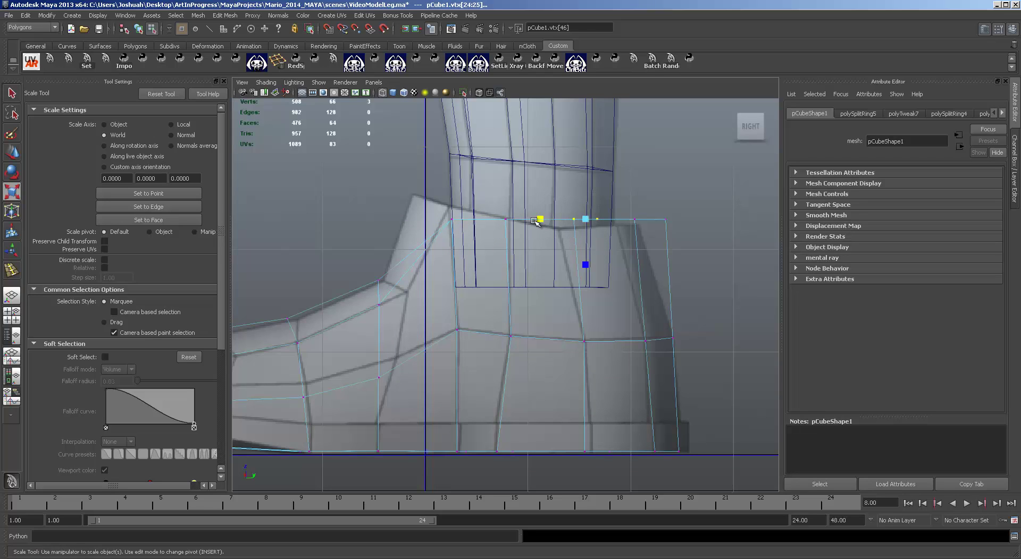
drag(537, 222, 690, 222)
click(702, 226)
Move the rim vertices from the heel to the front of the ankle onto the reference shoe's collar line.
drag(613, 185, 661, 206)
key(w)
drag(663, 220, 558, 228)
click(585, 220)
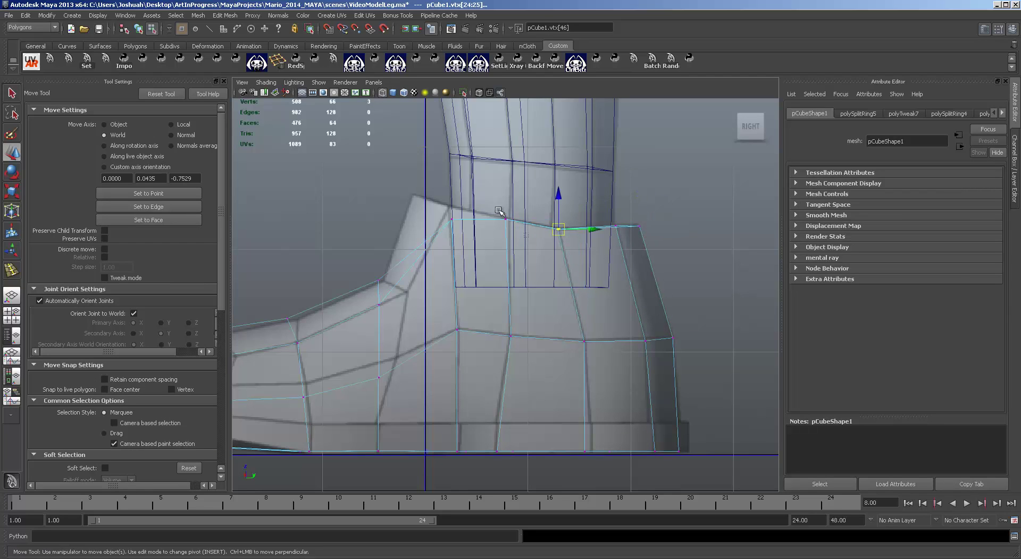
click(509, 222)
click(451, 219)
drag(451, 219, 450, 204)
Move the instep vertices and the mid-side vertices in front of the ankle onto the reference shoe's mesh lines.
drag(397, 317, 405, 289)
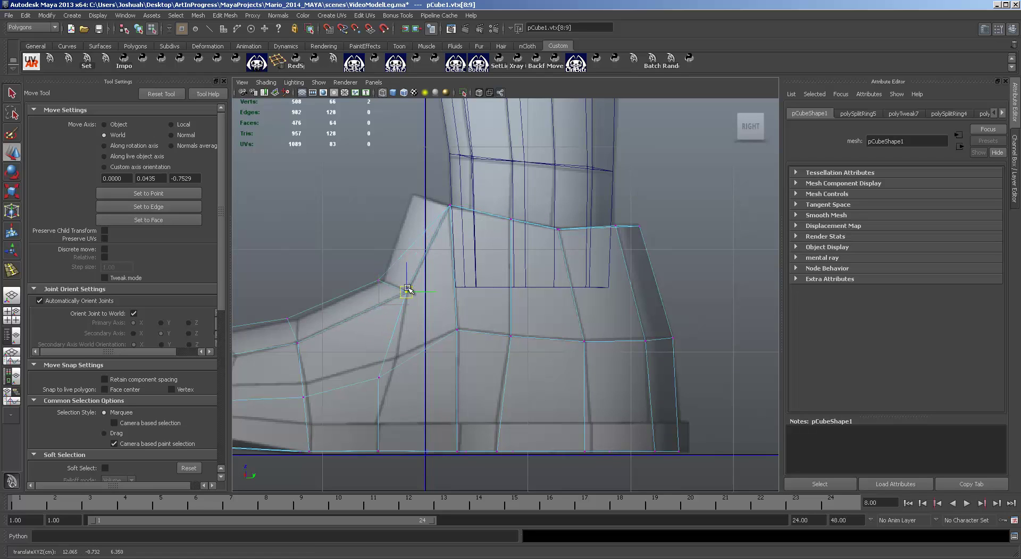
drag(398, 390, 369, 368)
drag(379, 378, 394, 358)
alt+middle_drag(579, 380, 660, 335)
alt+middle_drag(415, 371, 522, 358)
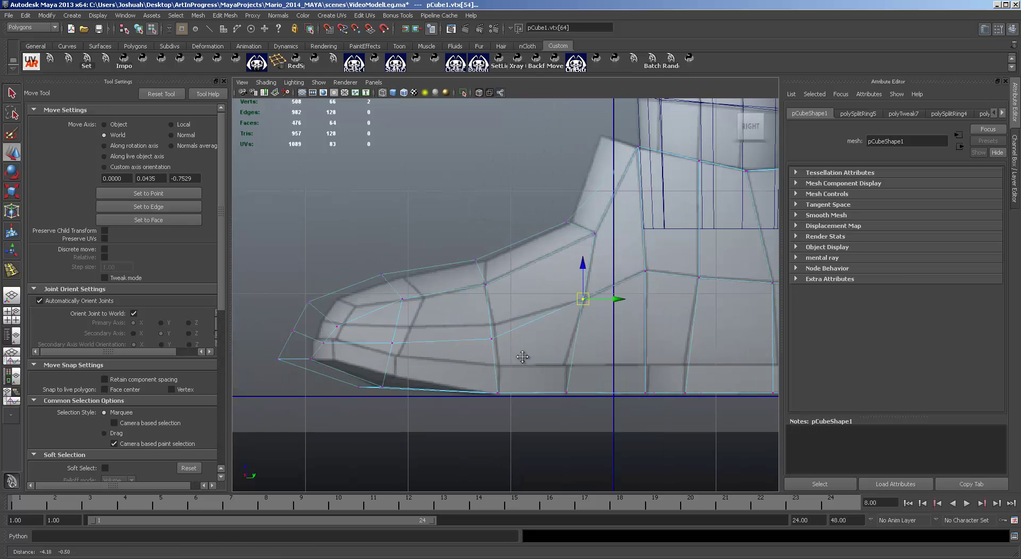
drag(508, 353, 492, 323)
Align the top and side vertices over the forefoot with the reference shoe's outline and mesh lines.
click(475, 260)
drag(475, 260, 486, 261)
drag(422, 349, 421, 348)
drag(396, 309, 420, 307)
drag(431, 345, 409, 336)
drag(415, 341, 410, 327)
Flatten the front sole vertices front to back and fit the lower toe vertices to the reference shoe's underside.
drag(394, 399, 345, 380)
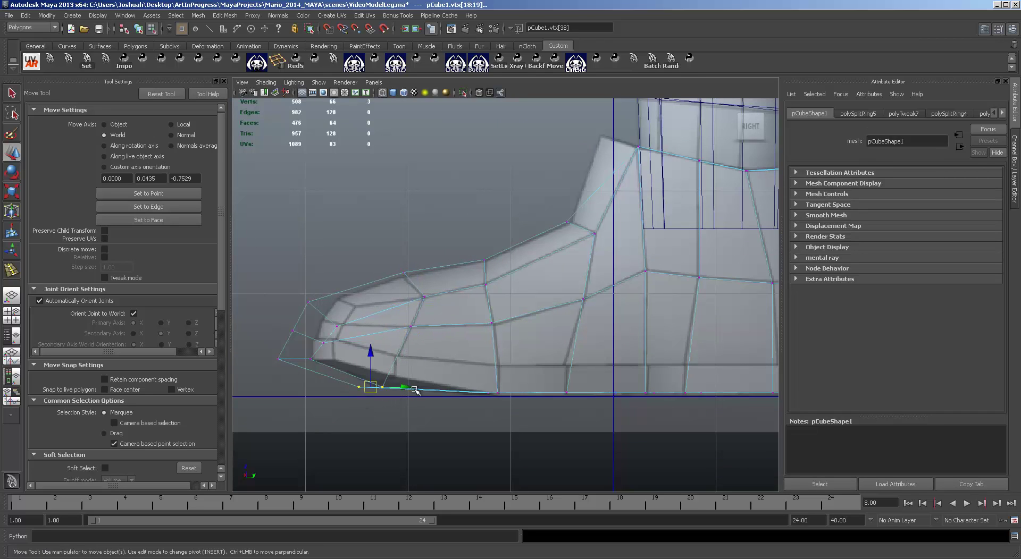
key(r)
drag(415, 388, 352, 326)
key(w)
click(309, 360)
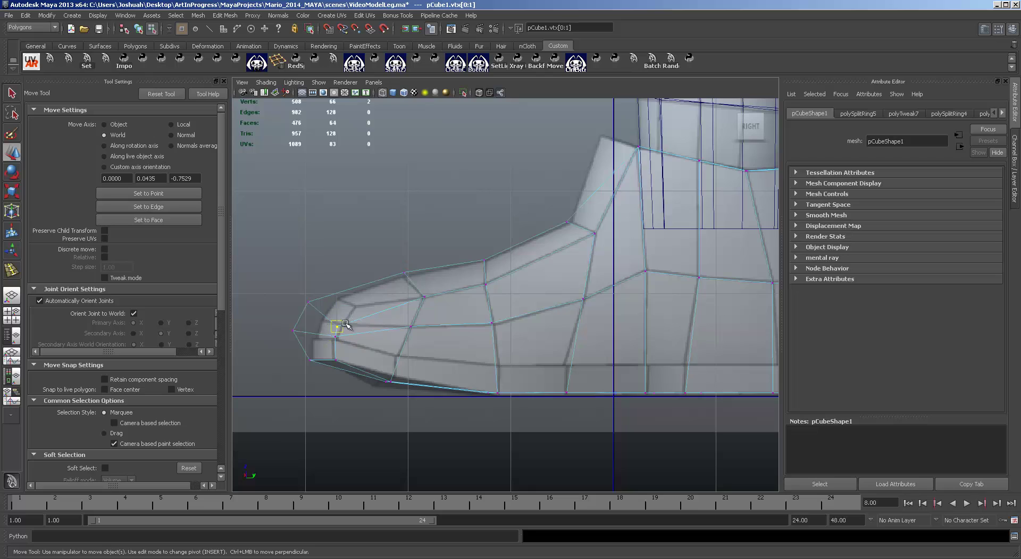
Pull the upper and front toe-tip vertices back onto the reference shoe's toe outline.
click(308, 302)
drag(310, 302, 338, 298)
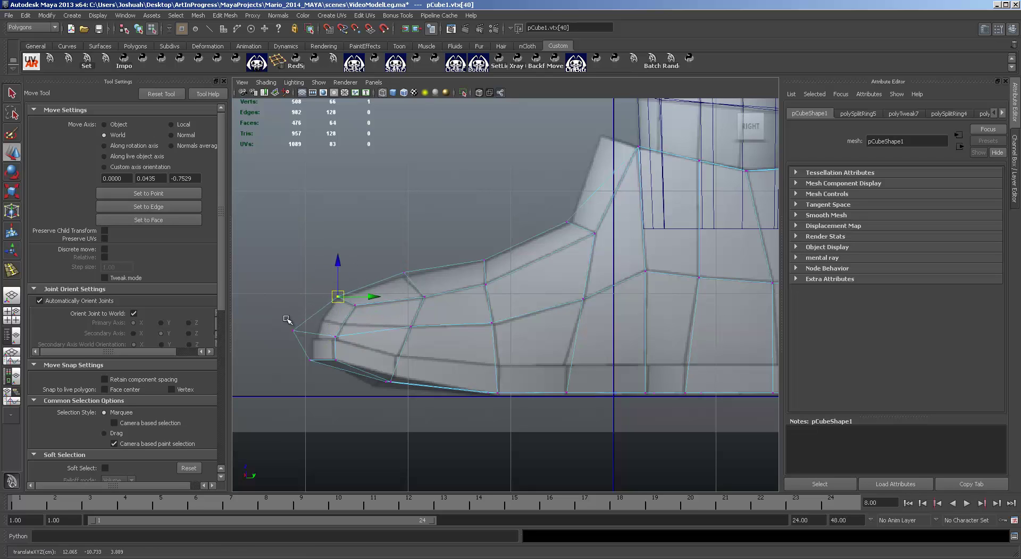
click(294, 330)
drag(295, 330, 334, 326)
Insert one edge loop around the lower part of the shoe, between the mid-height loop and the bottom edge.
key(y)
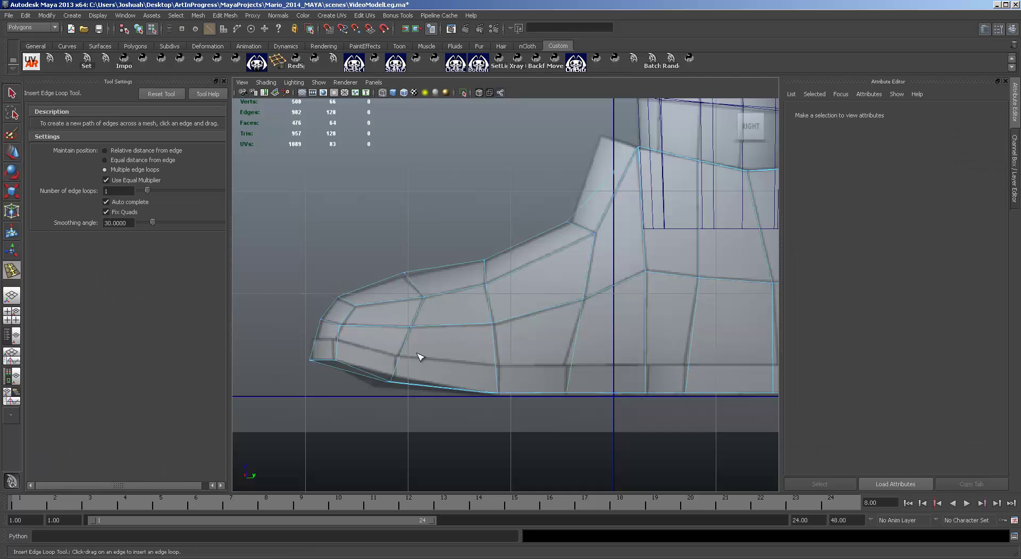
drag(402, 356, 404, 356)
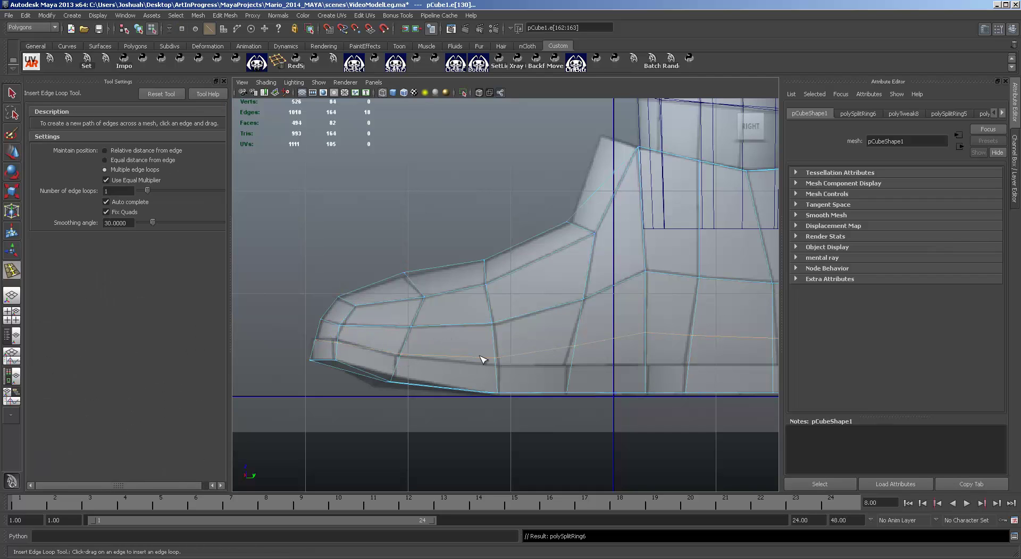
key(w)
key(q)
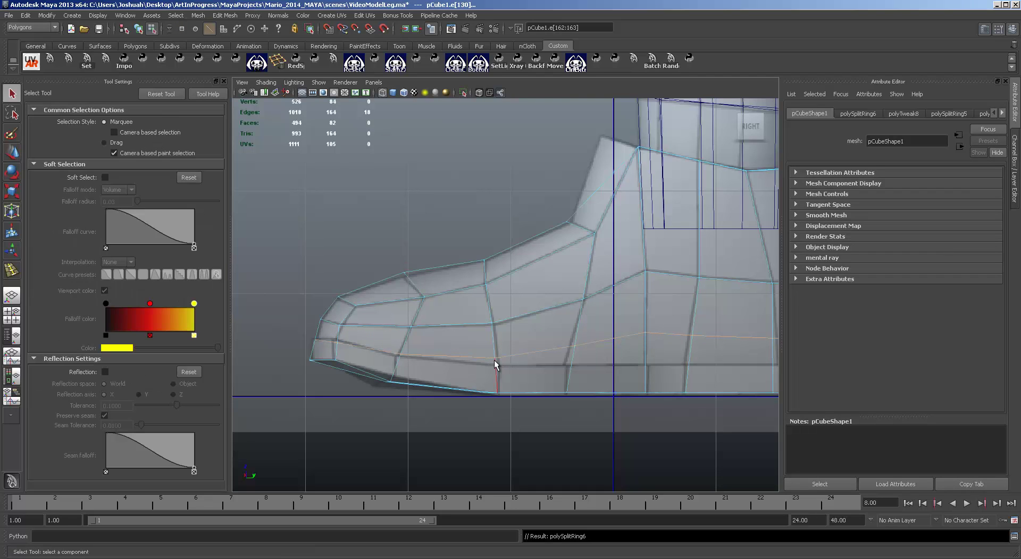
Move the new loop's vertices from the toe to below the ankle onto the reference shoe's sole line.
key(F9)
drag(485, 353, 499, 369)
key(w)
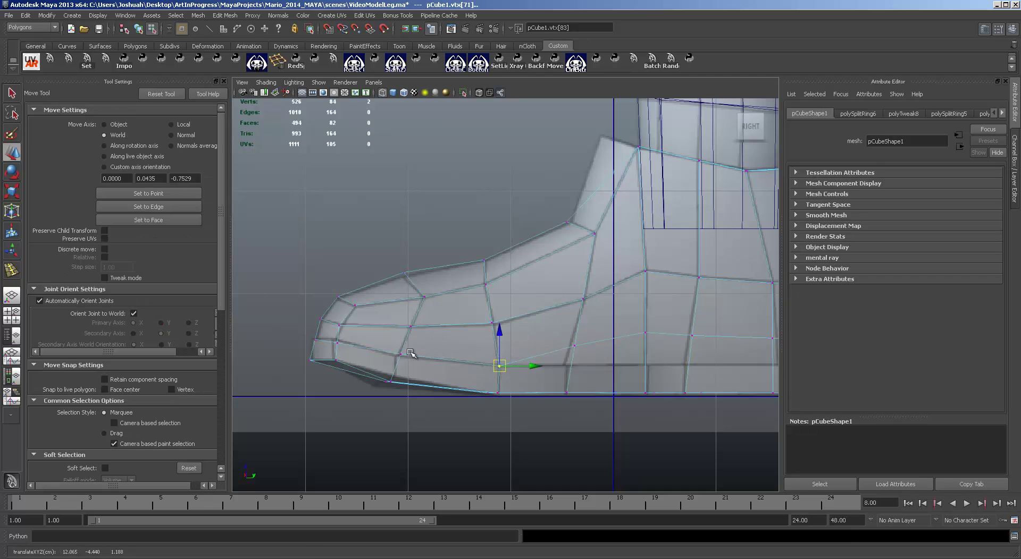
drag(411, 349, 398, 357)
drag(566, 338, 568, 366)
click(649, 332)
drag(649, 332, 650, 365)
click(692, 337)
drag(695, 338, 690, 363)
alt+middle_drag(709, 379, 538, 385)
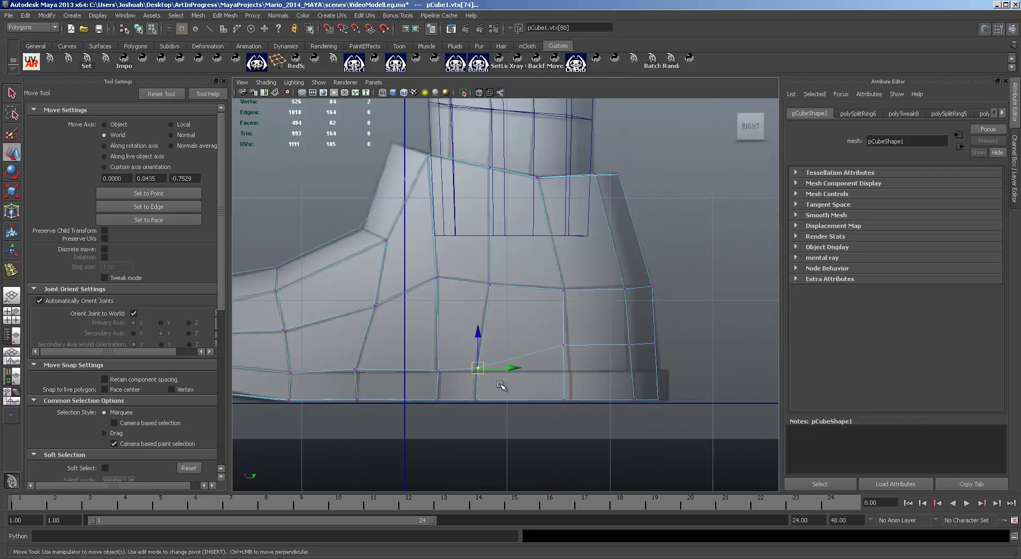
Align the remaining sole-line vertices and the bottom vertices at the heel with the reference shoe.
click(570, 370)
drag(549, 403, 584, 394)
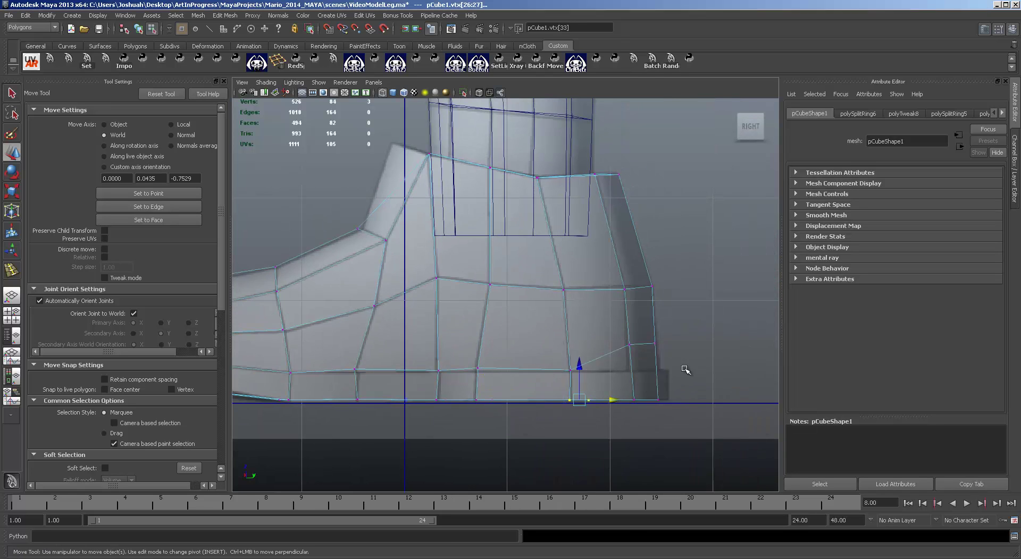
key(space)
alt+drag(710, 250, 690, 228)
key(space)
alt+drag(663, 342, 633, 327)
key(space)
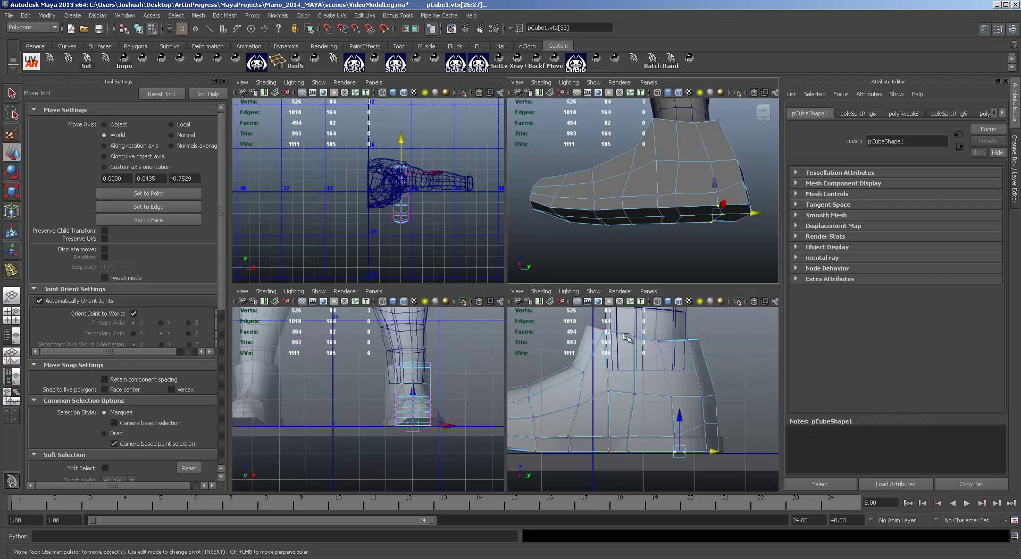
key(ctrl+z)
key(space)
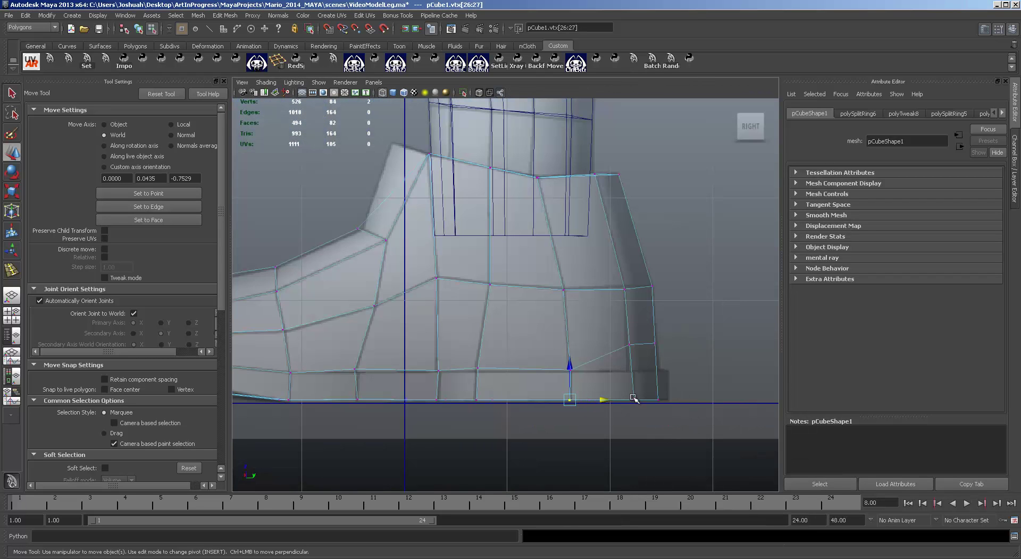
drag(622, 391, 623, 392)
drag(616, 336, 659, 366)
click(658, 346)
Move the center vertex at the front of the rim out to the tip of the reference shoe's collar.
alt+middle_drag(539, 274, 773, 280)
key(space)
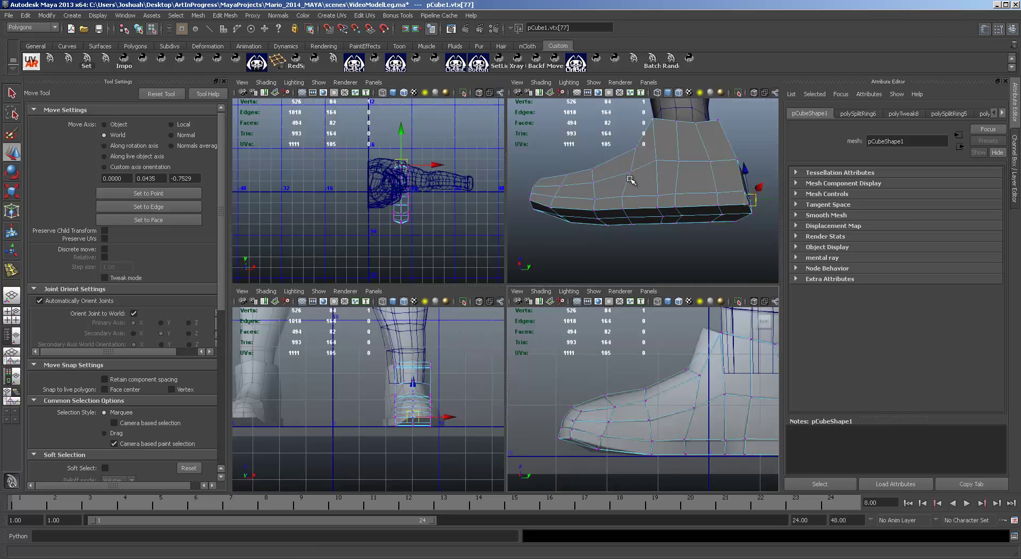
alt+drag(627, 177, 675, 167)
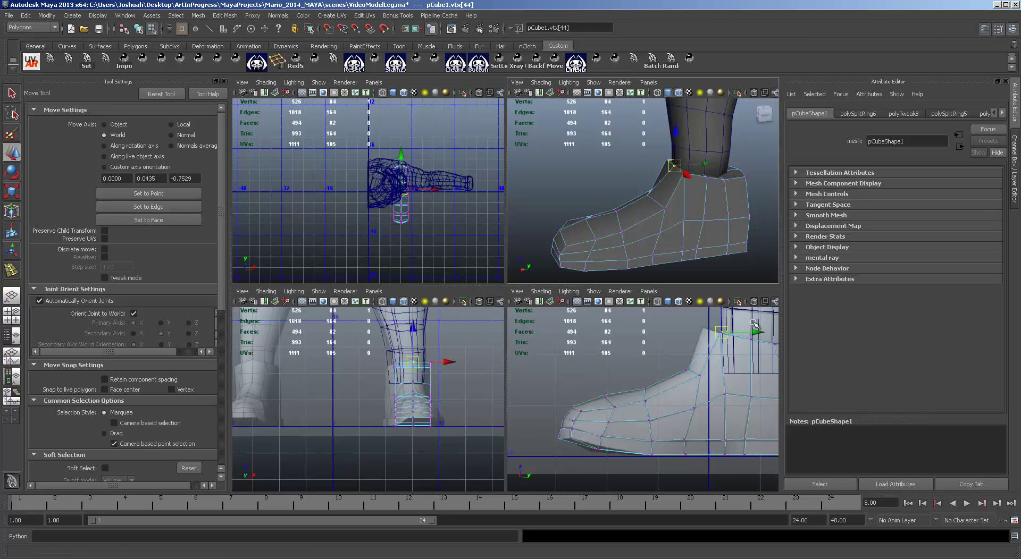
click(703, 329)
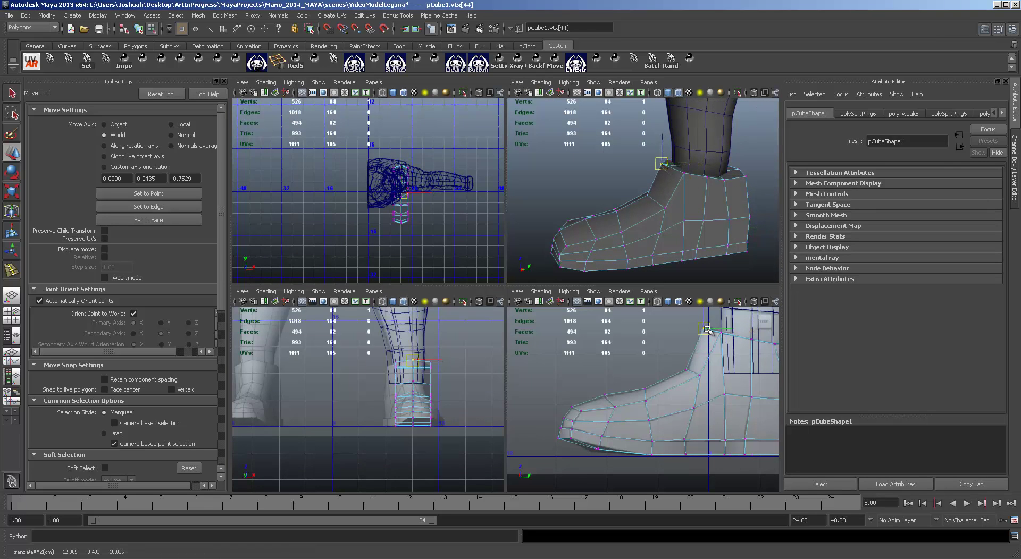
Select all vertices of the shoe's top rim in the front view.
alt+drag(660, 187, 724, 183)
key(space)
alt+middle_drag(676, 244, 584, 273)
scroll(585, 274, up, 3)
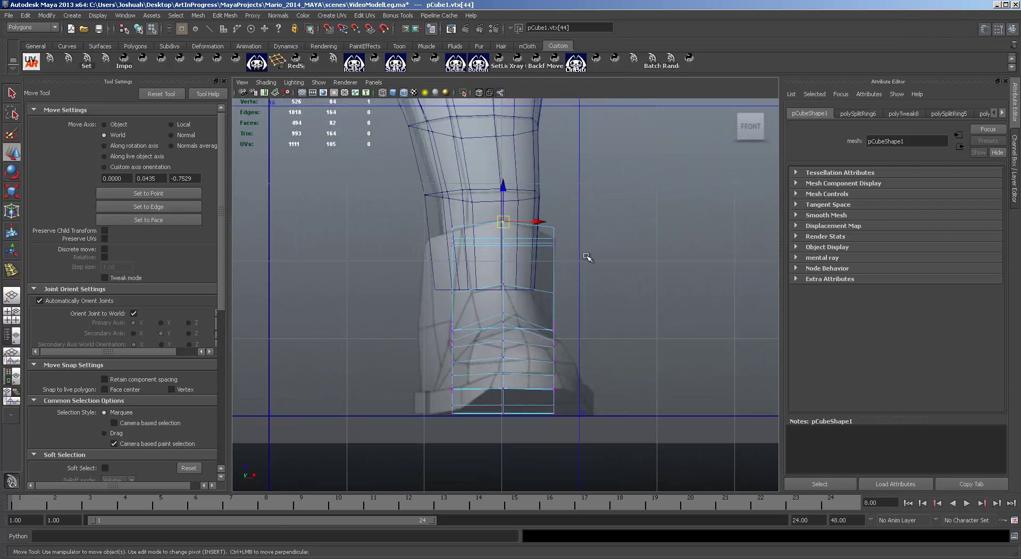
drag(448, 209, 448, 208)
key(r)
drag(539, 232, 445, 235)
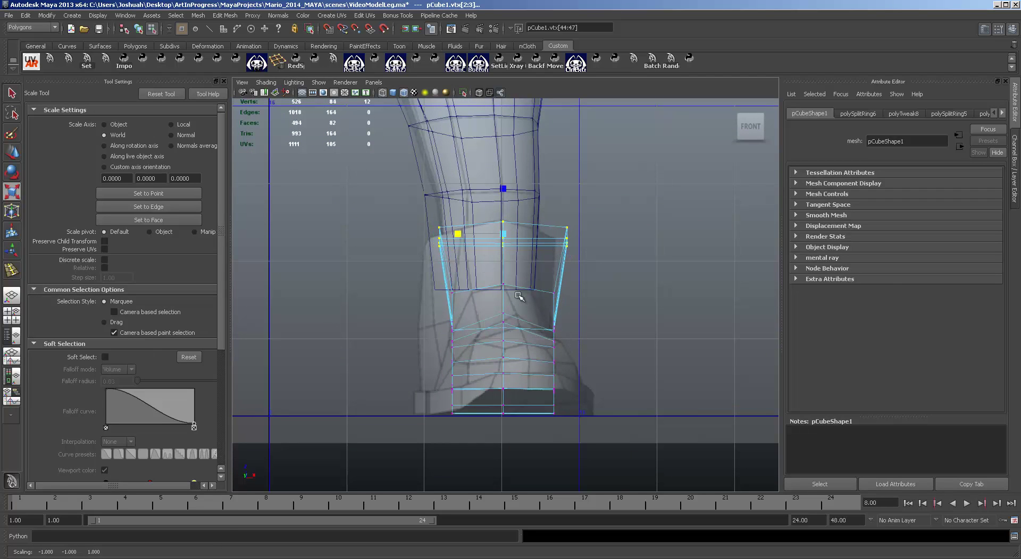
key(ctrl+z)
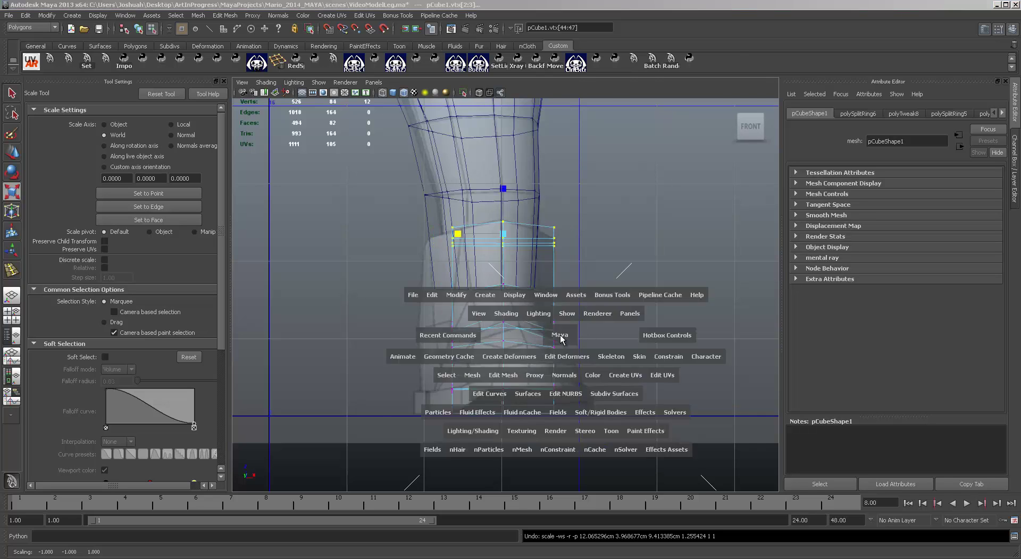
Scale the selected rim vertices wider sideways in the perspective view, so the collar surrounds the leg.
key(space)
mouse_move(673, 232)
alt+mouse_down()
mouse_move(683, 229)
mouse_move(669, 235)
alt+mouse_up()
key(space)
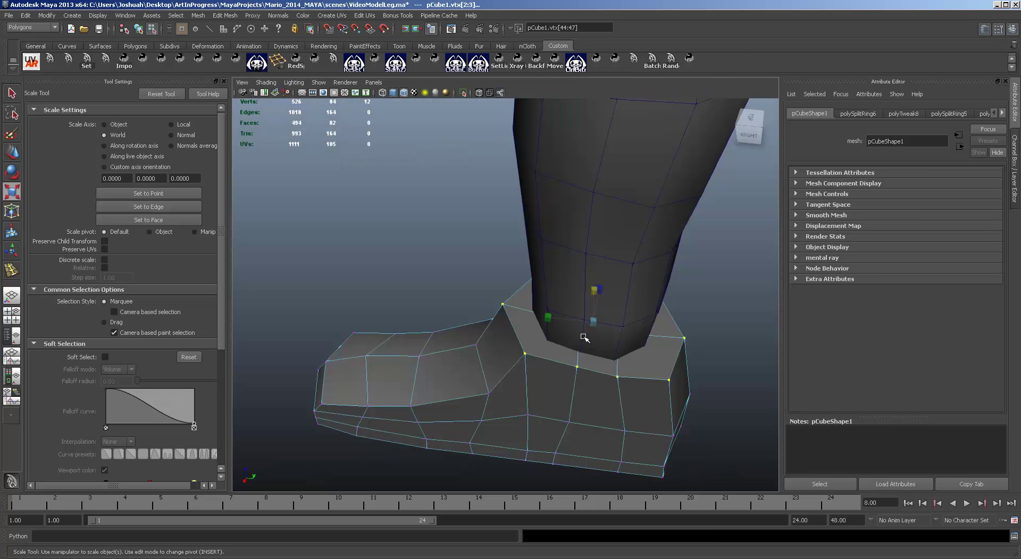
alt+drag(564, 345, 609, 314)
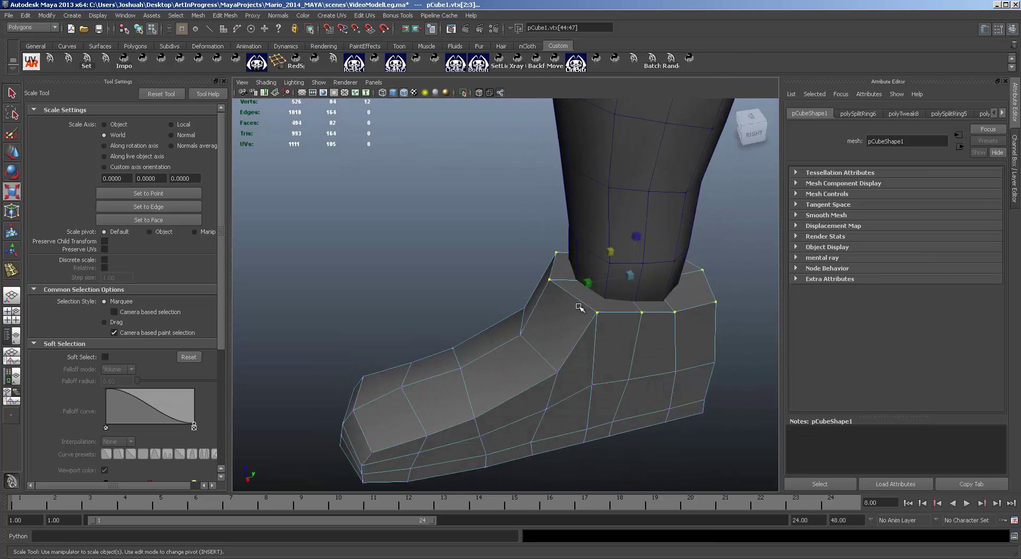
alt+drag(534, 293, 415, 288)
drag(488, 185, 470, 195)
alt+drag(488, 291, 534, 281)
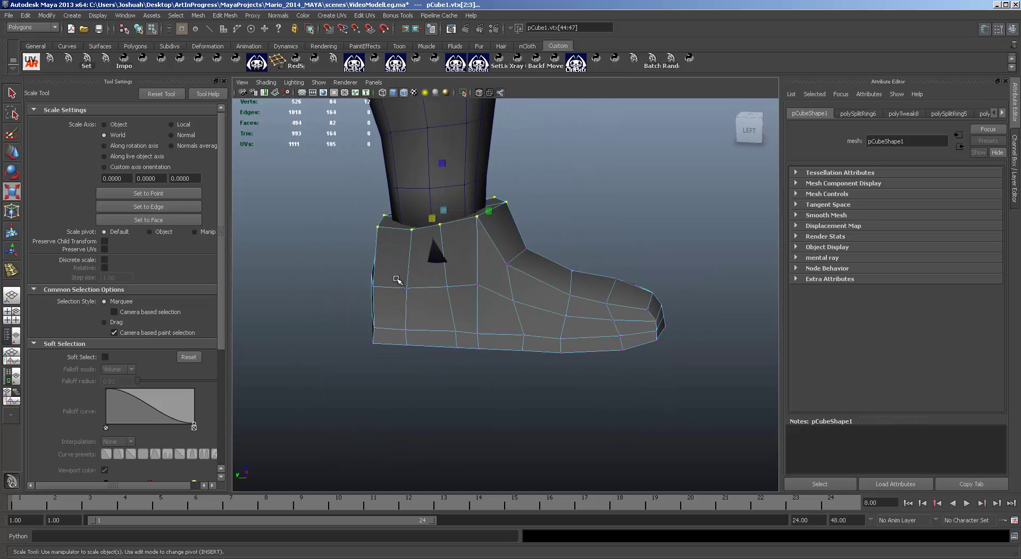
Select the mid-height edge loop around the shoe and scale it wider sideways.
key(F10)
double_click(391, 287)
alt+drag(466, 306, 537, 308)
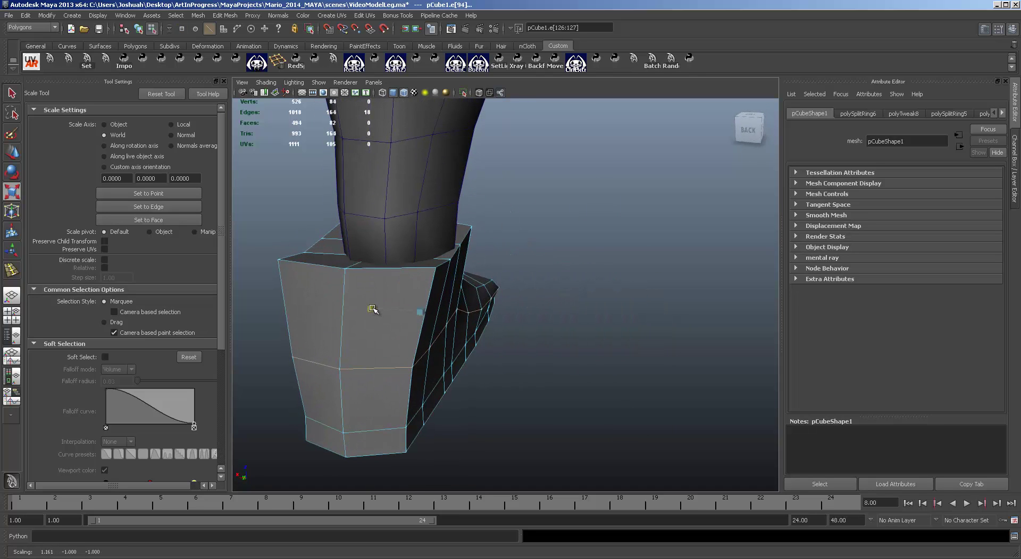
alt+drag(379, 311, 545, 303)
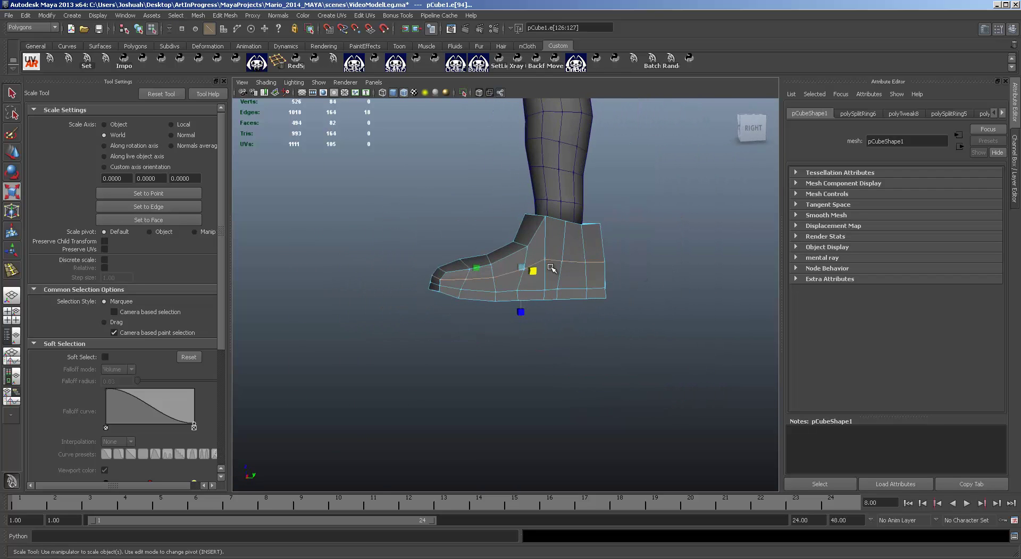
Return to vertex editing and select the side vertex at the front of the rim with the Move tool.
key(space)
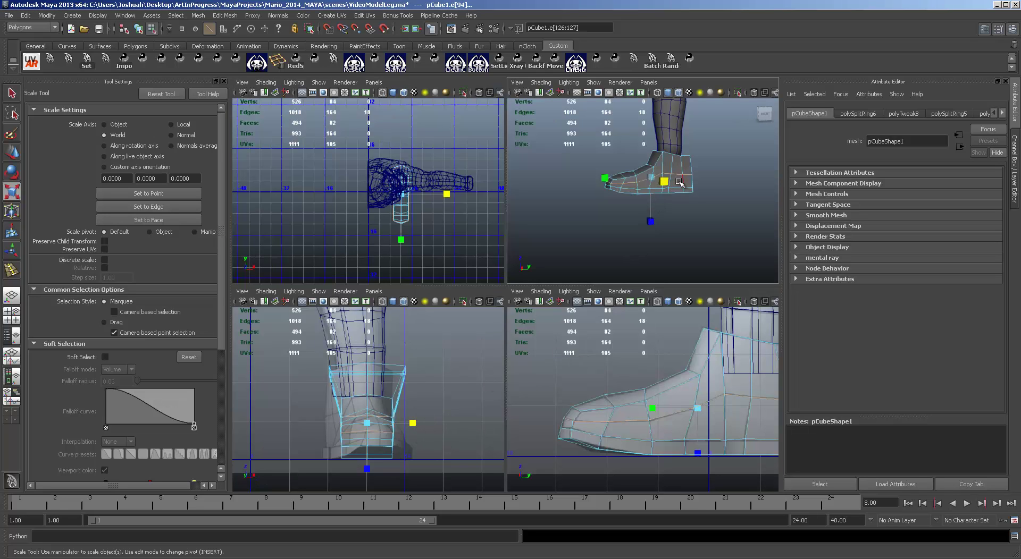
key(F9)
drag(679, 176, 701, 200)
key(space)
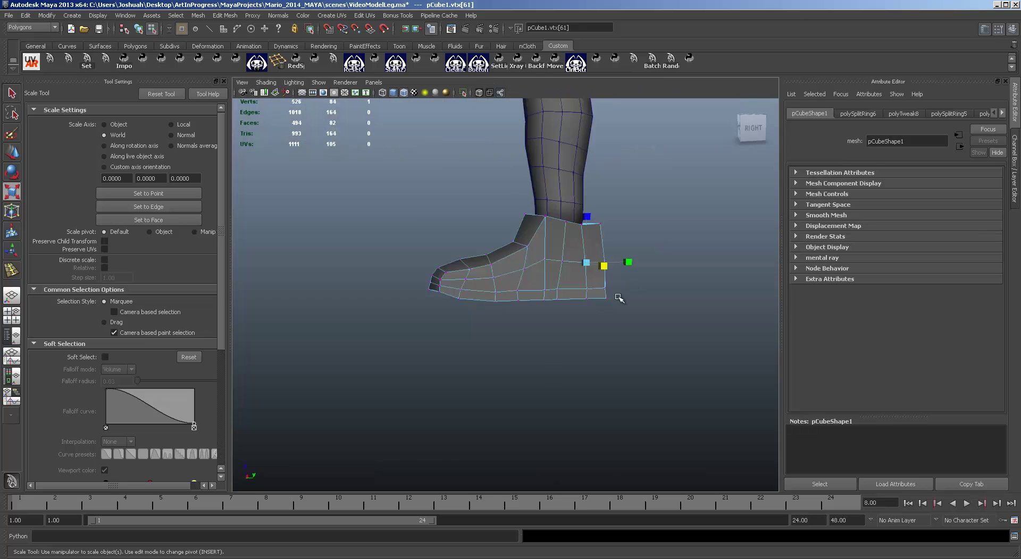
alt+drag(551, 364, 496, 334)
click(559, 328)
key(w)
Leave vertex editing on the shoe and put the half-body mesh on a new display layer.
key(space)
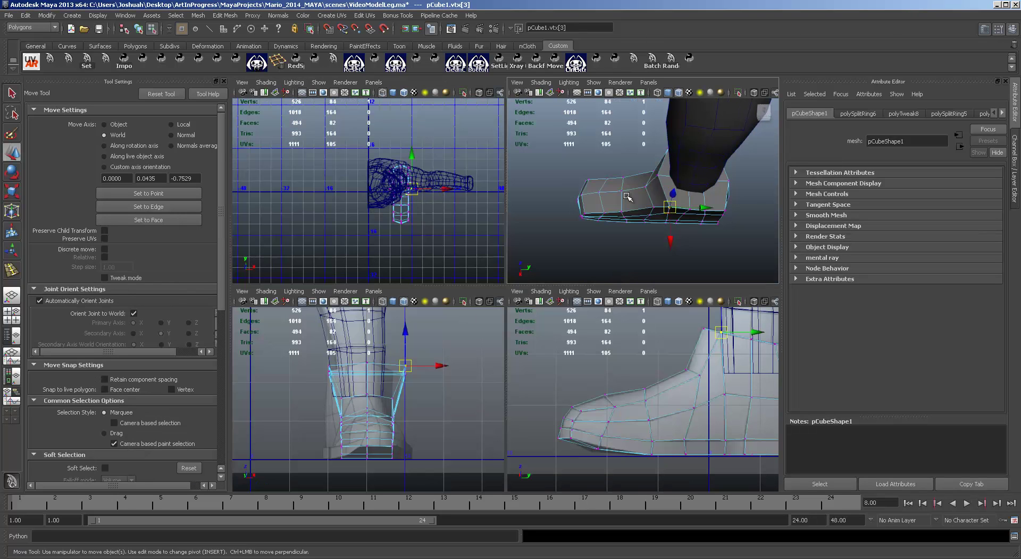
key(space)
scroll(569, 357, up, 8)
alt+middle_drag(573, 336, 329, 360)
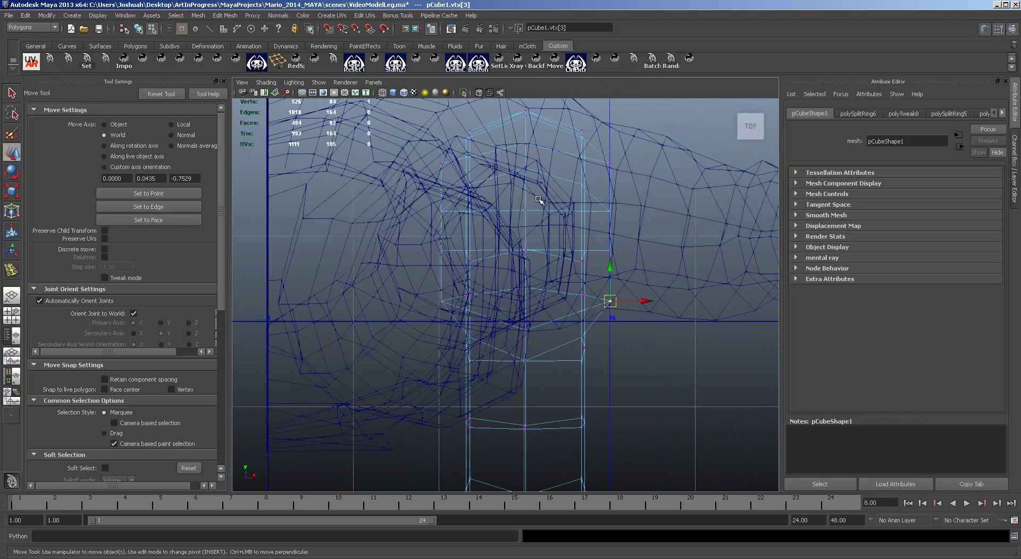
right_drag(431, 167, 468, 153)
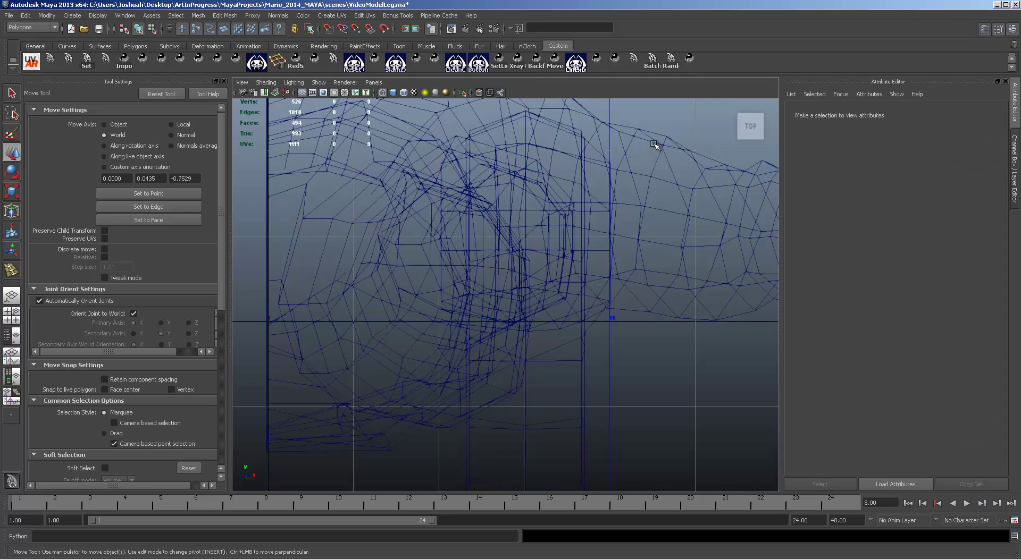
click(1012, 153)
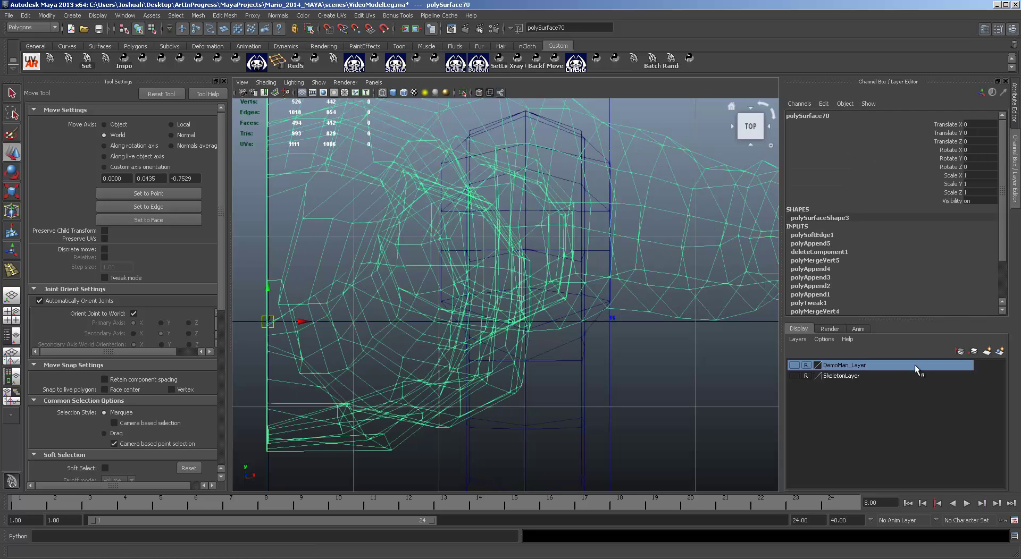
click(999, 352)
Rename the new display layer HalfBodyLayer and hide it.
double_click(833, 366)
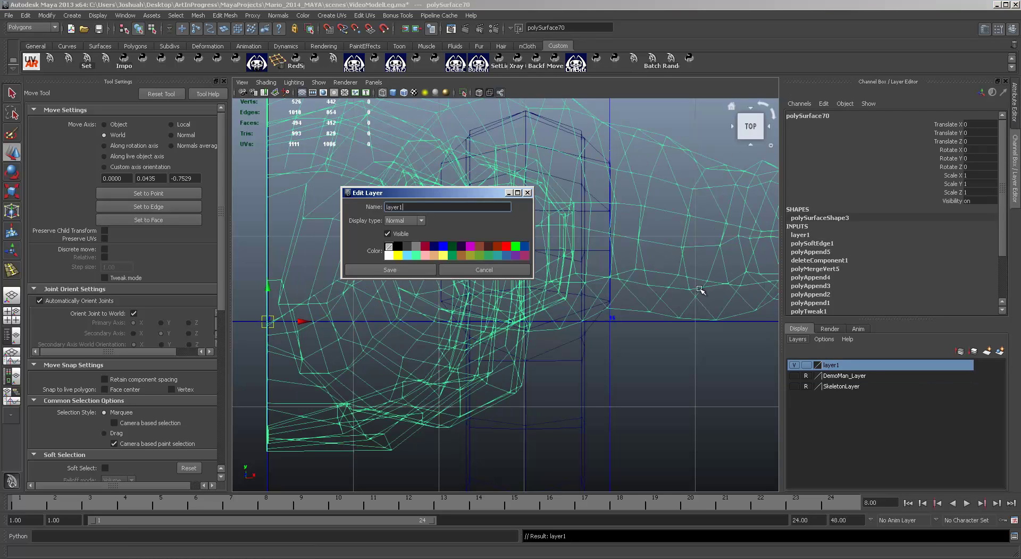
text(Half)
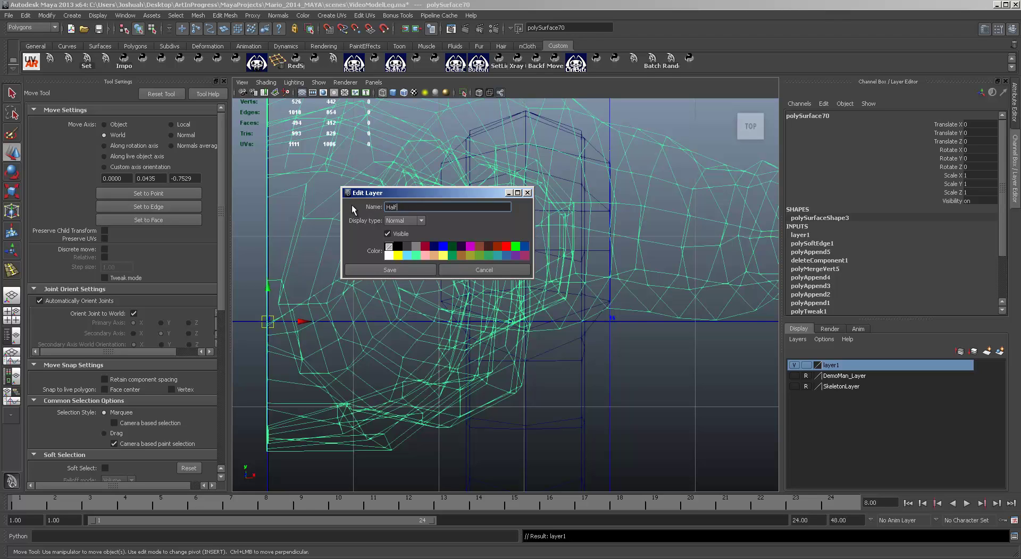
text(BodyLayer)
click(412, 271)
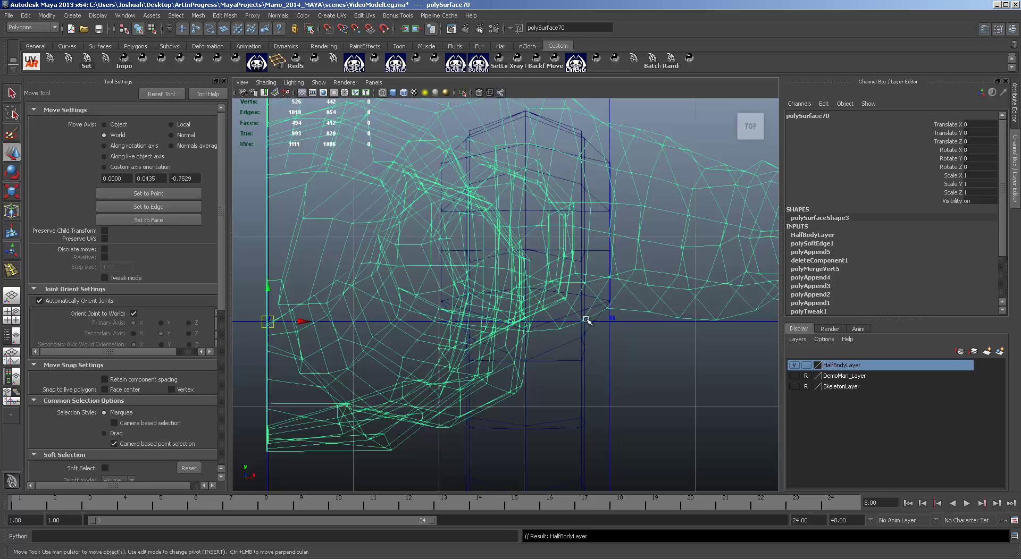
click(793, 365)
Select the six faces closing the top of the shoe's collar and delete them to open the shoe.
click(609, 213)
key(space)
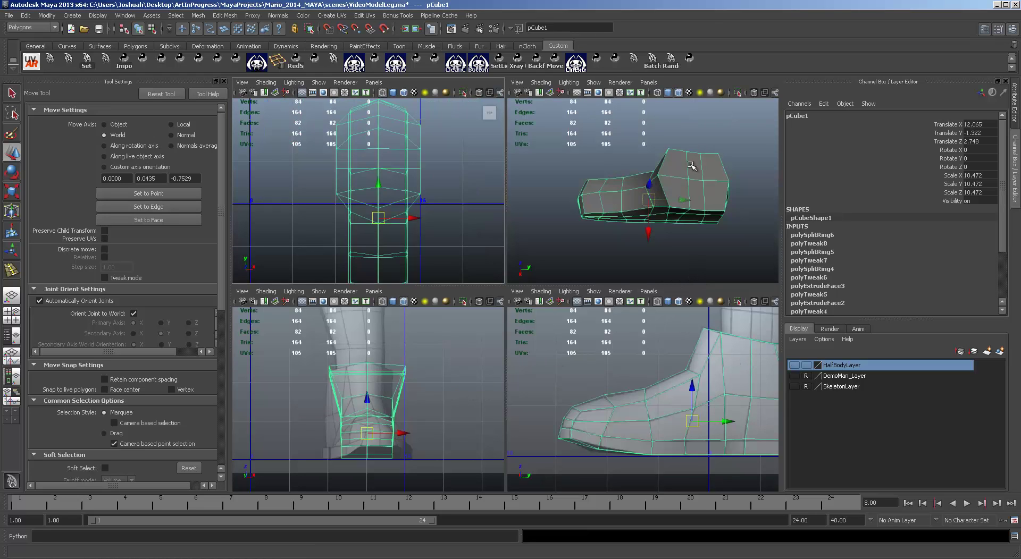
key(F11)
click(672, 165)
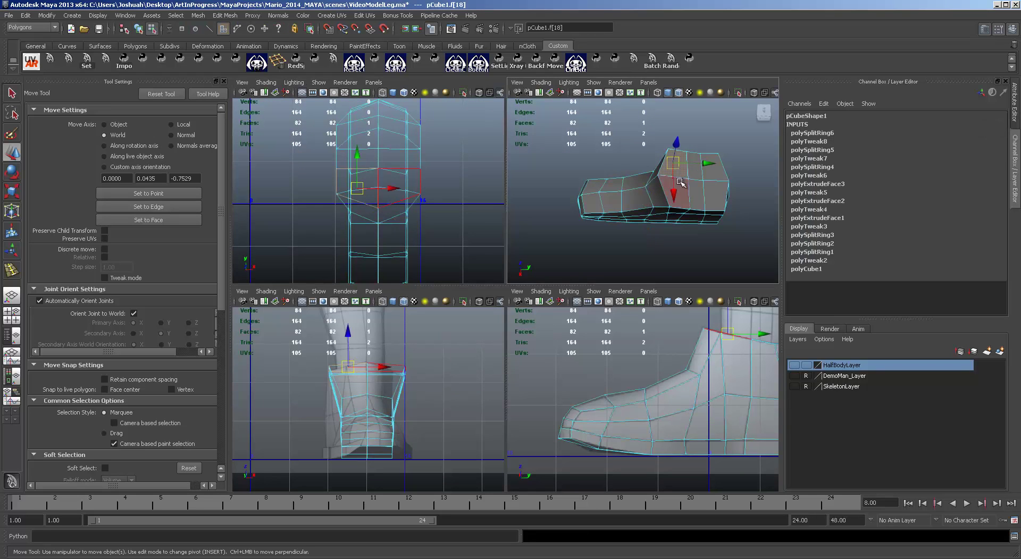
shift+click(681, 188)
shift+click(694, 191)
shift+click(699, 159)
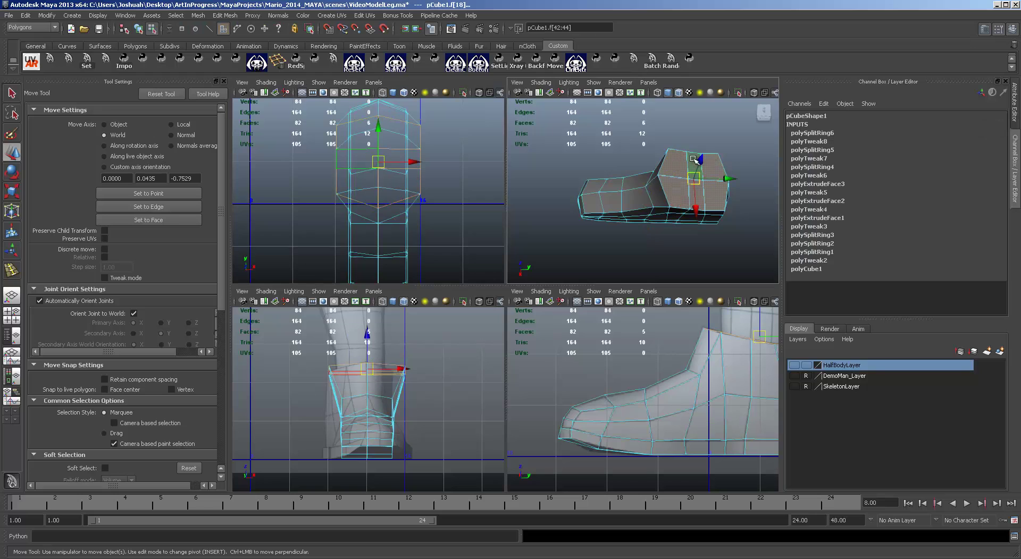
key(Delete)
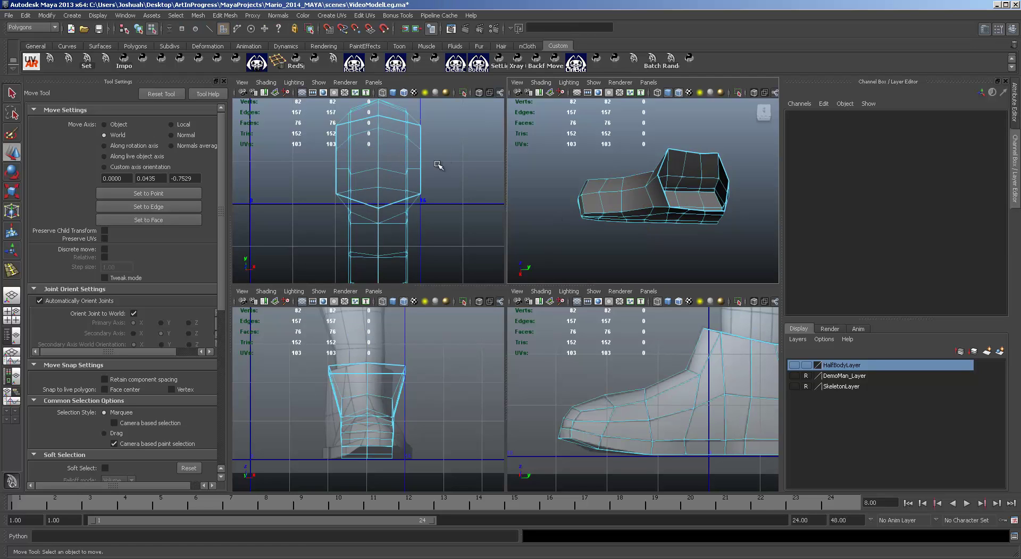
Pull the side vertices of the collar rim outward in the top view to round the opening.
key(space)
key(F9)
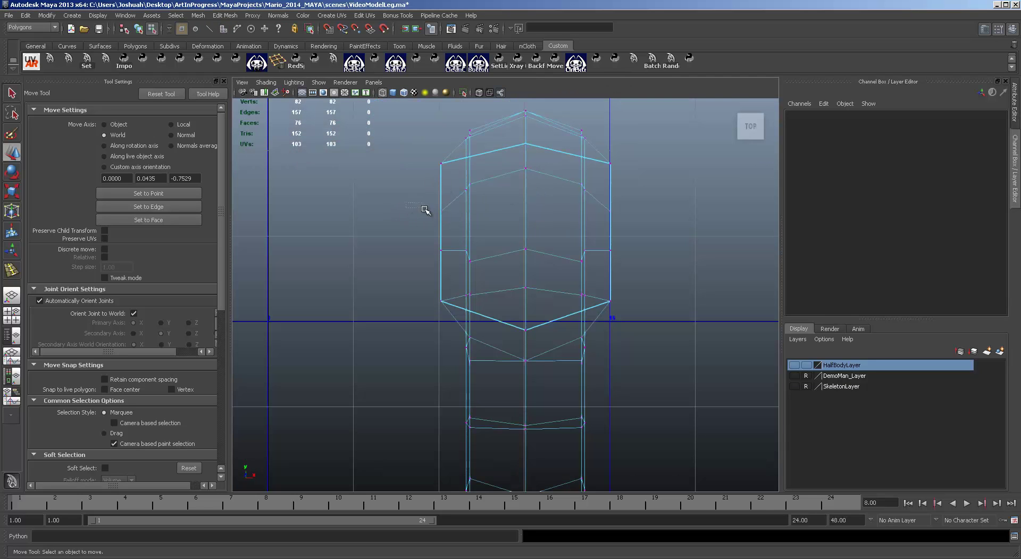
drag(428, 211, 466, 212)
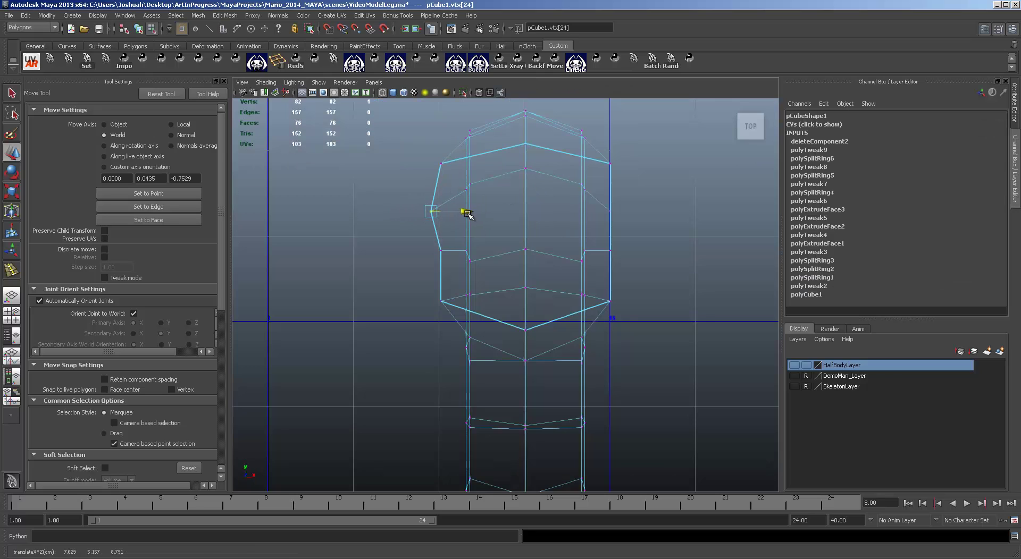
click(446, 254)
drag(473, 250, 462, 250)
click(616, 249)
drag(645, 250, 669, 211)
key(space)
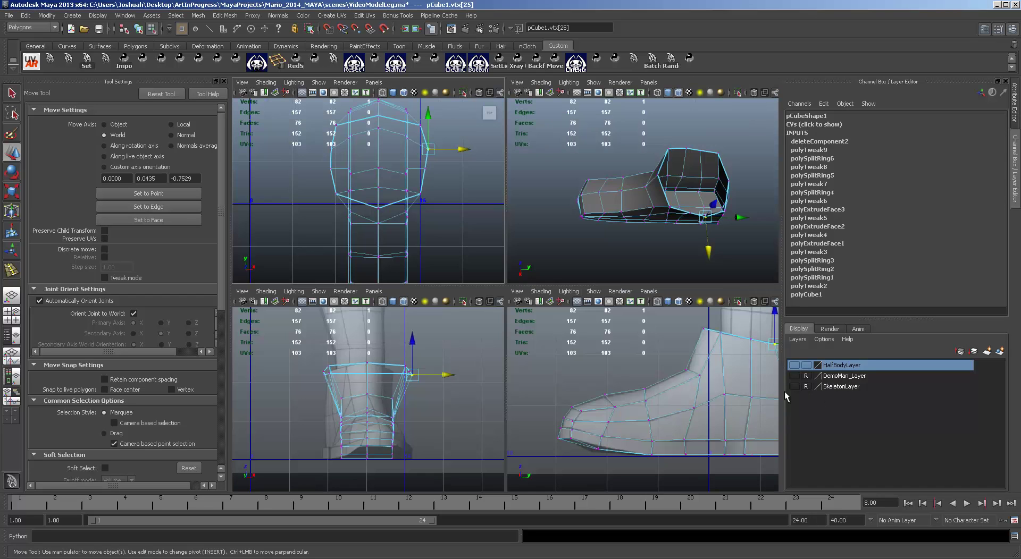
Toggle the HalfBodyLayer visibility and examine the shoe in the perspective and right side views.
click(793, 365)
mouse_move(654, 176)
alt+mouse_down()
mouse_move(697, 173)
mouse_move(660, 187)
alt+mouse_up()
key(space)
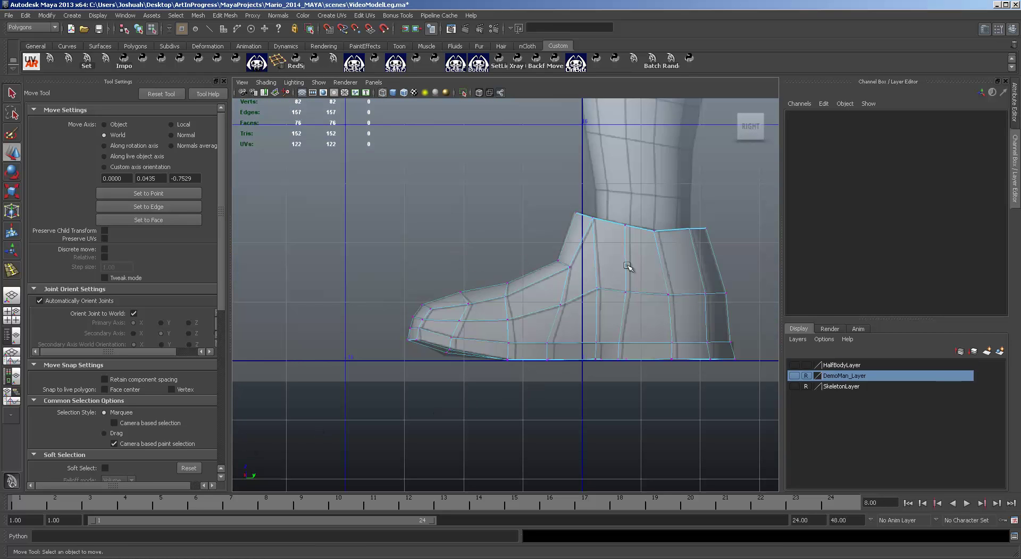
key(space)
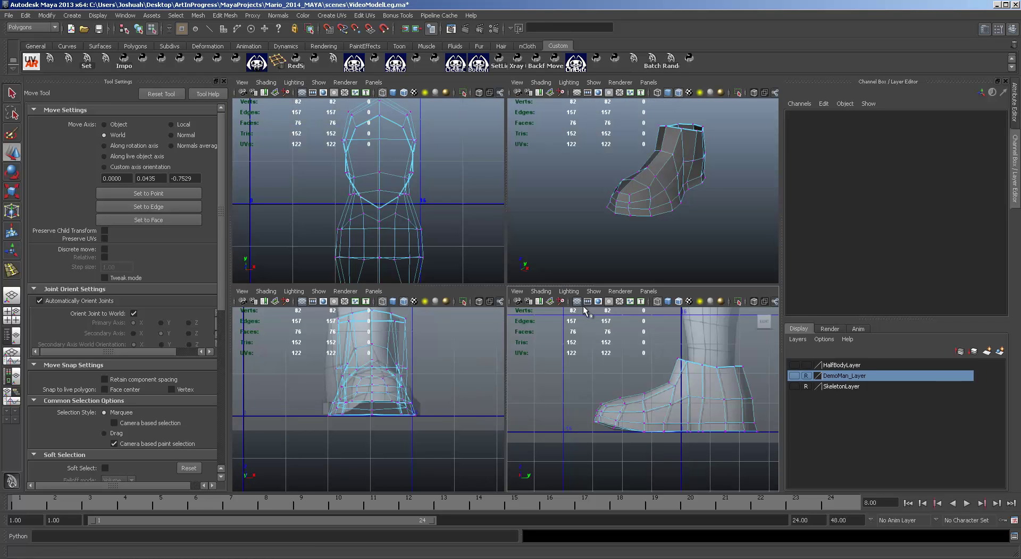
key(space)
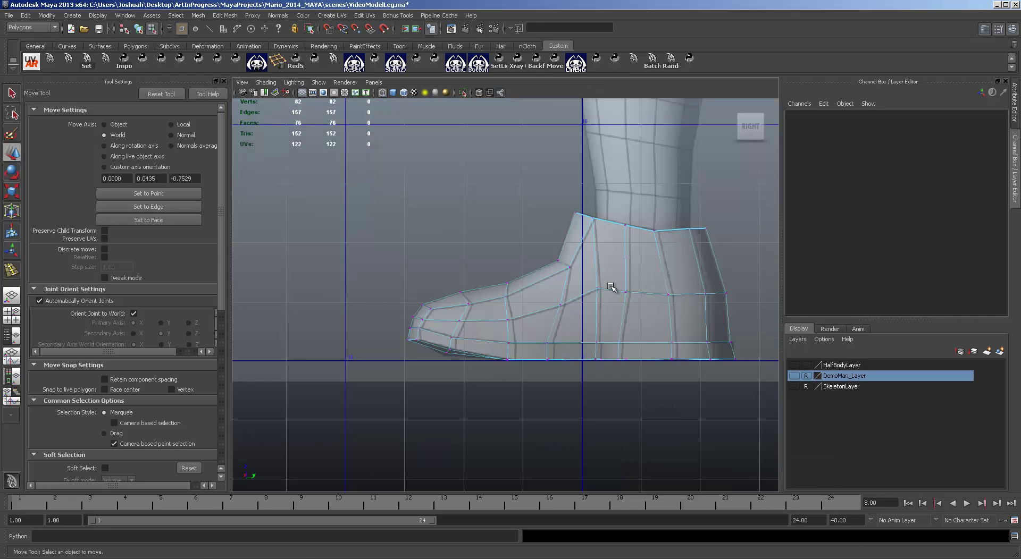
Shift the middle vertices of the collar rim and mid-height loop slightly toward the heel in the side view, following the reference edges.
mouse_move(620, 291)
mouse_down()
mouse_move(633, 308)
mouse_move(630, 294)
mouse_up()
drag(609, 212, 648, 224)
drag(655, 232, 661, 234)
drag(694, 306, 648, 284)
drag(670, 295, 675, 296)
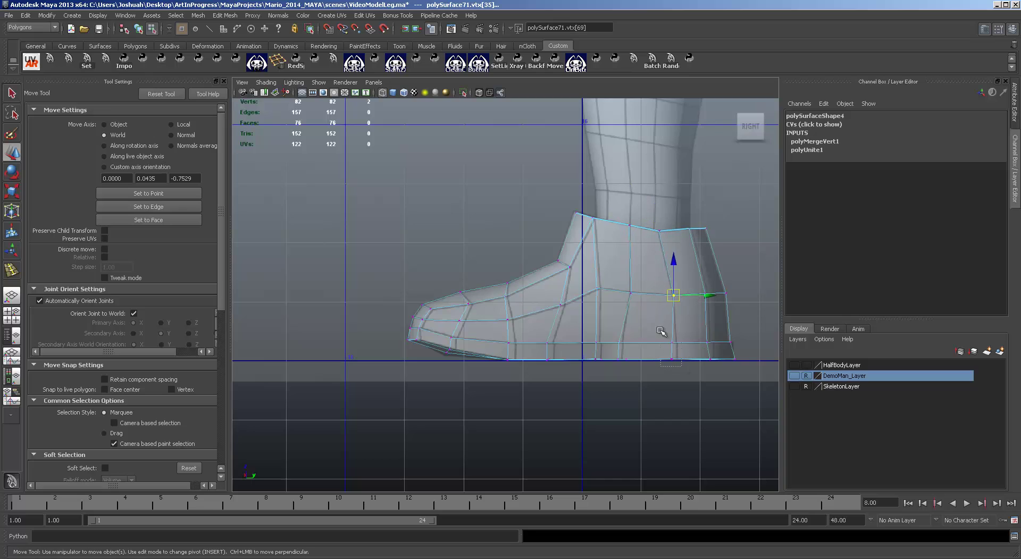
Slide the sole vertices near the heel backward in the side view to line up with the reference edges.
click(677, 357)
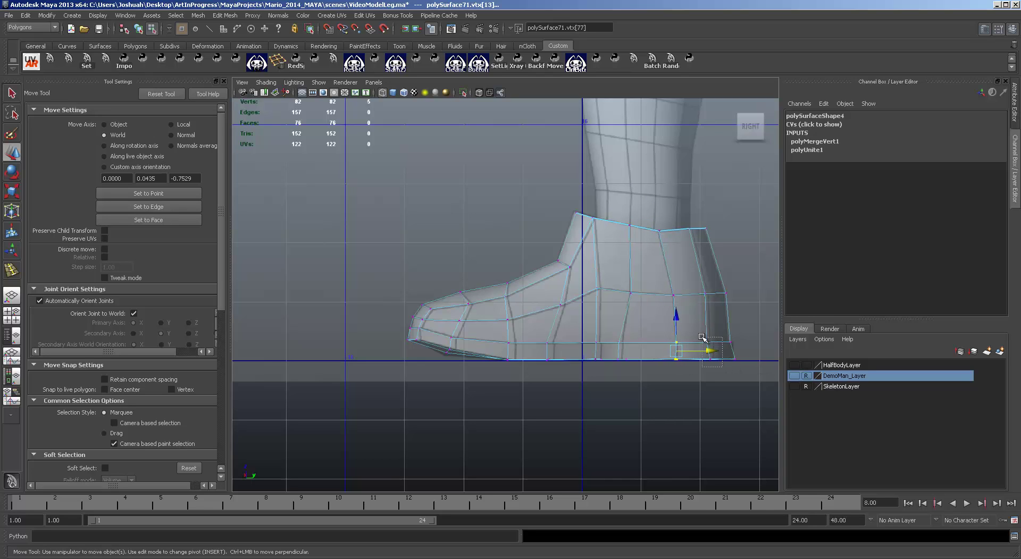
click(712, 359)
drag(702, 335, 722, 347)
scroll(670, 379, up, 1)
click(224, 81)
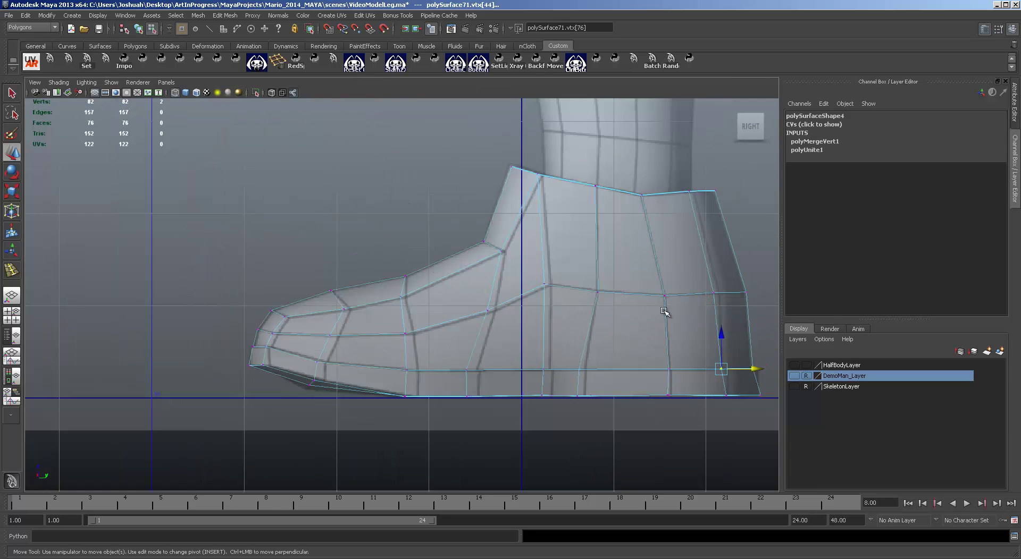
alt+middle_drag(664, 312, 468, 269)
drag(561, 327, 564, 330)
Align the mid-height and rim vertices at the back of the heel with the reference shoe.
click(515, 250)
drag(551, 251, 557, 250)
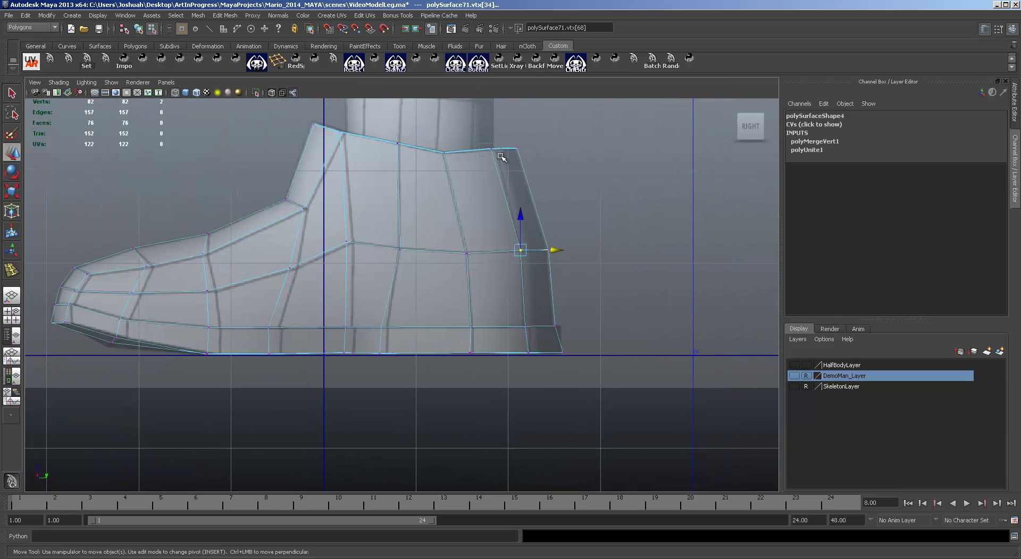
drag(498, 150, 493, 143)
click(547, 248)
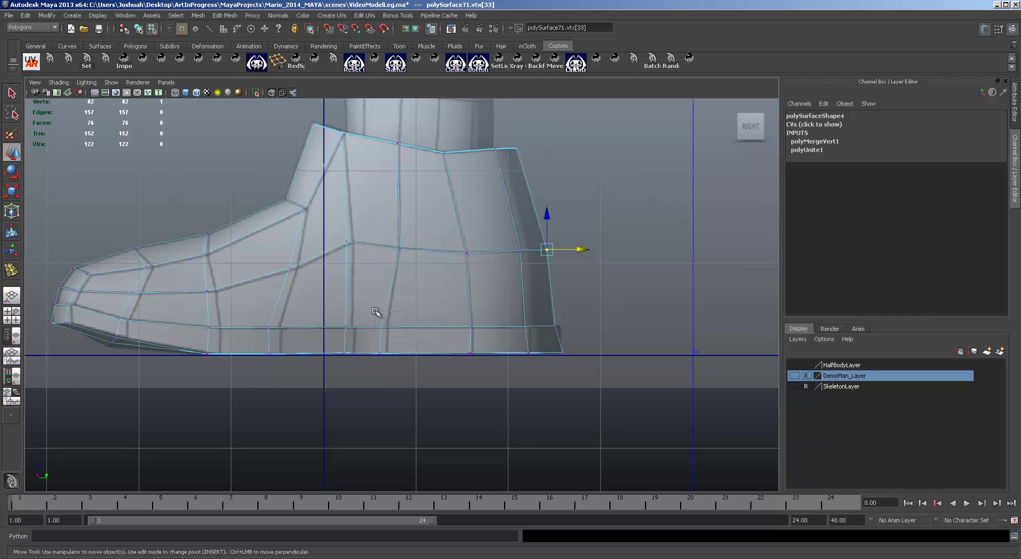
Move the sole vertices below the ankle and the mid-height instep vertex onto the reference edges.
drag(376, 315, 422, 330)
mouse_move(416, 367)
mouse_down()
mouse_move(373, 343)
mouse_move(432, 355)
mouse_up()
key(space)
alt+drag(604, 253, 502, 198)
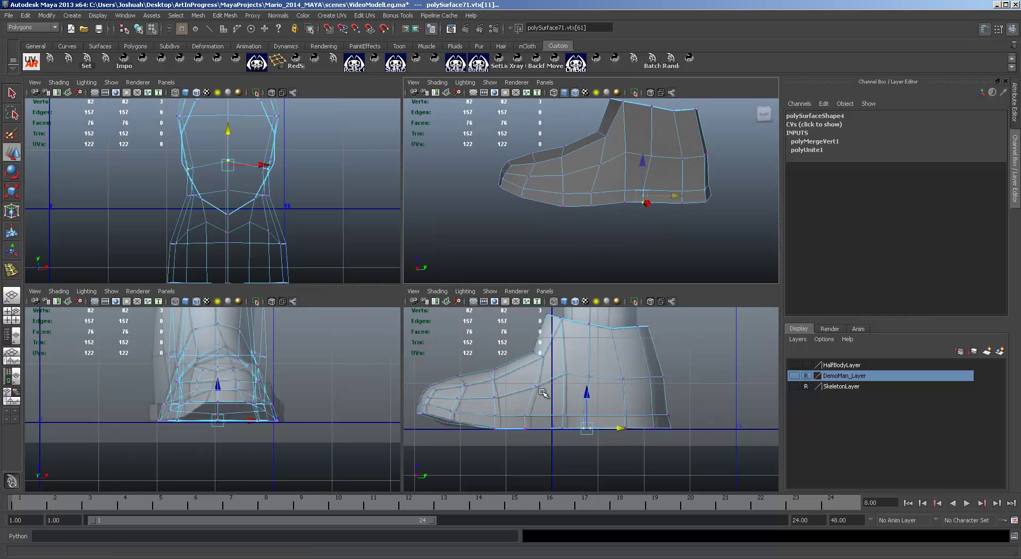
mouse_move(541, 392)
mouse_down()
mouse_move(527, 378)
mouse_move(540, 388)
mouse_up()
key(space)
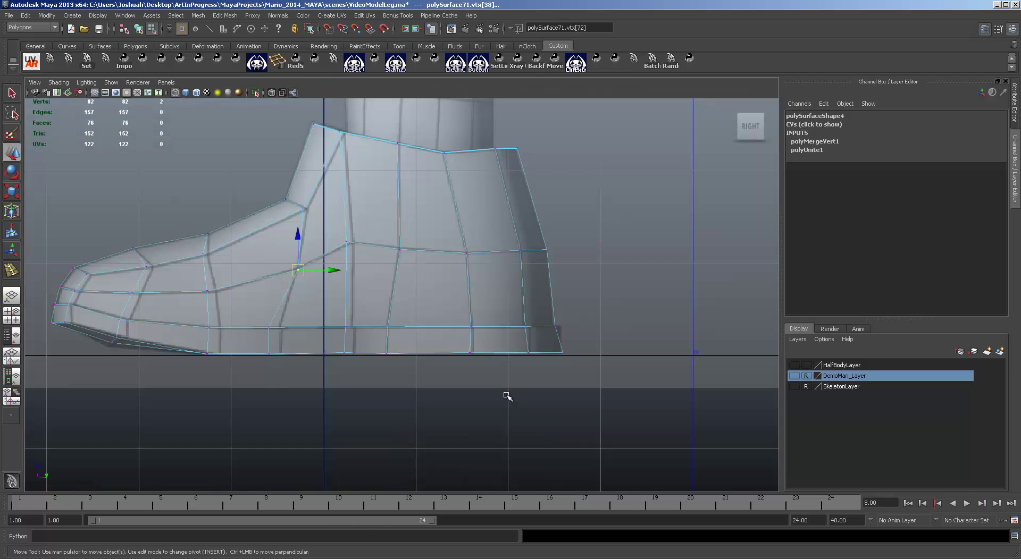
Adjust the vertex columns at the arch and ball of the foot to match the reference edges.
scroll(449, 346, up, 4)
drag(430, 314, 499, 348)
drag(406, 376, 374, 289)
drag(425, 330, 435, 330)
drag(399, 267, 427, 260)
click(421, 261)
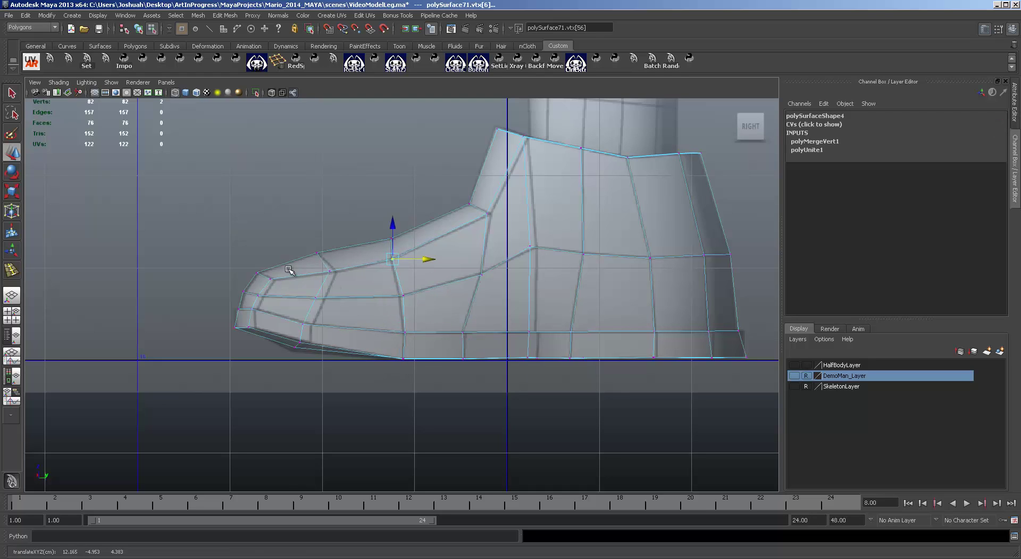
Reposition the toe vertices in the side view so the shoe's tip follows the reference outline.
drag(292, 270, 348, 353)
drag(346, 308, 355, 309)
drag(280, 341, 229, 267)
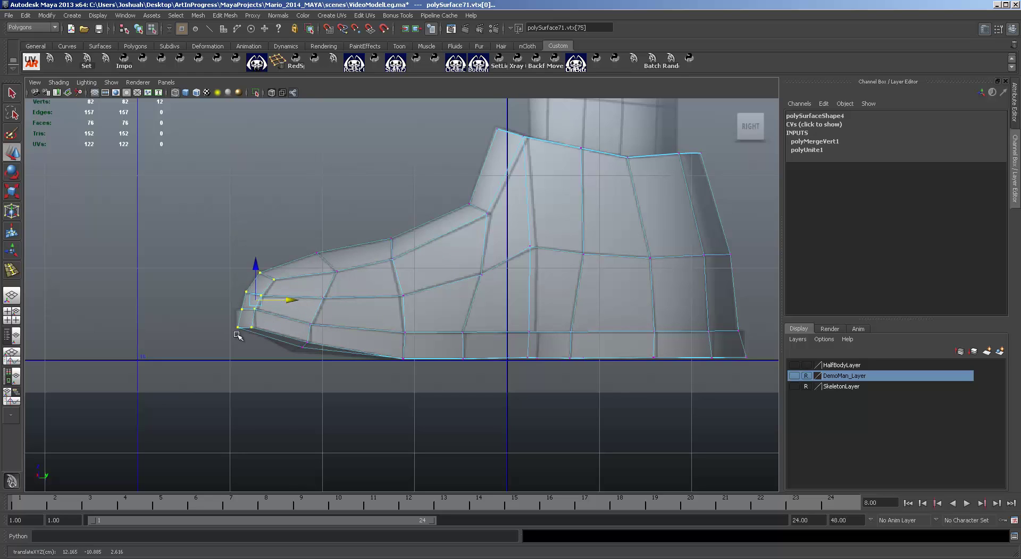
drag(227, 306, 268, 317)
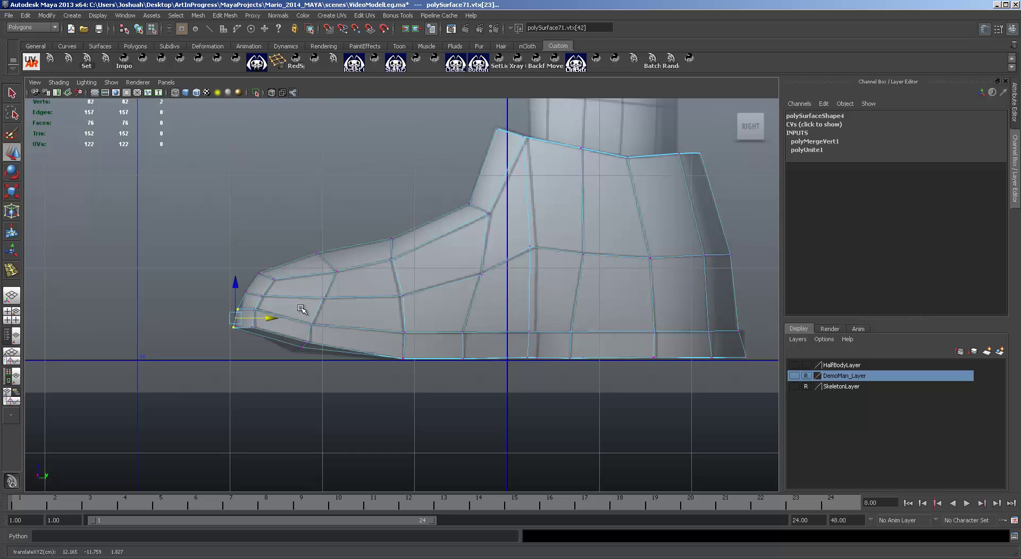
Insert an edge loop around the shoe just below the sole's upper edge, using Relative distance from edge.
key(y)
click(998, 29)
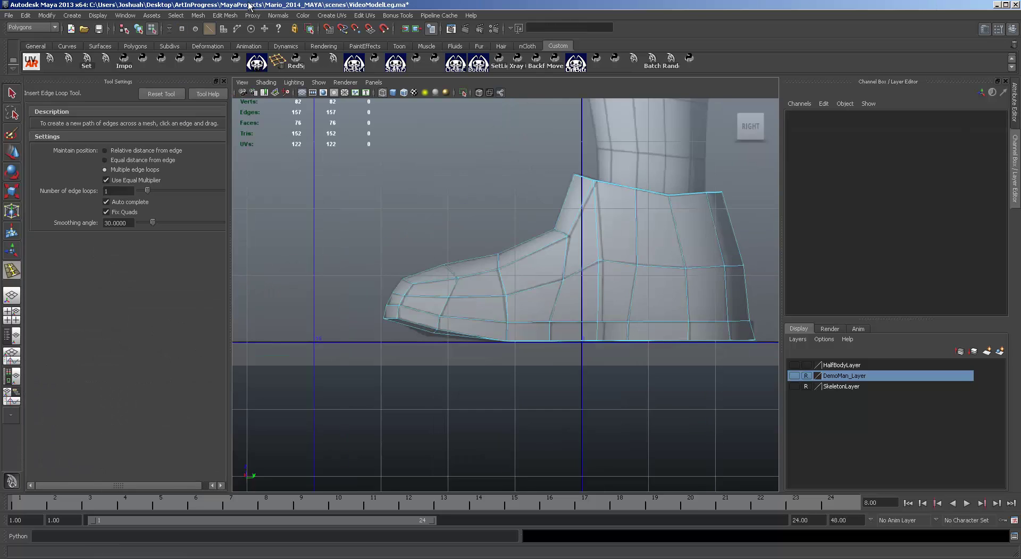
click(223, 15)
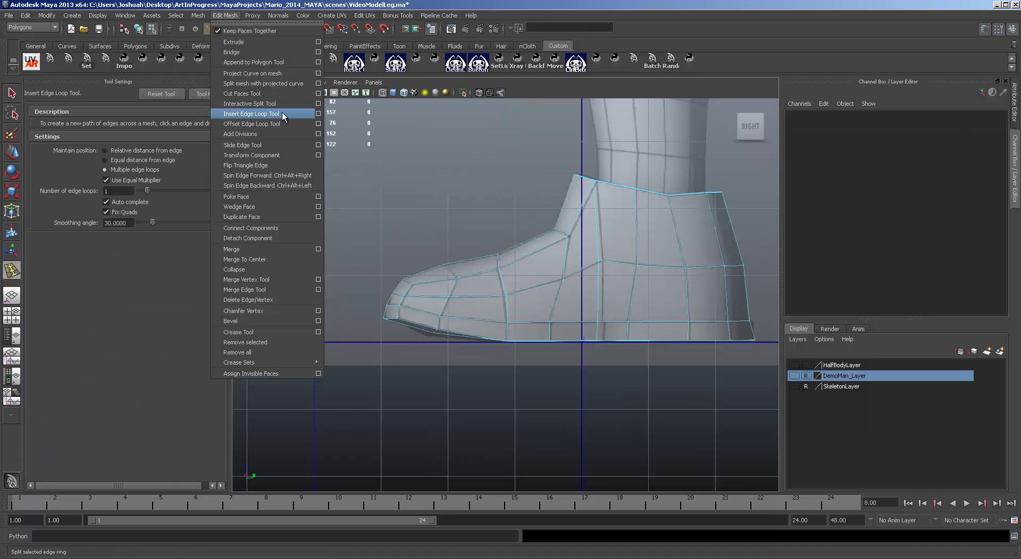
click(255, 109)
click(104, 151)
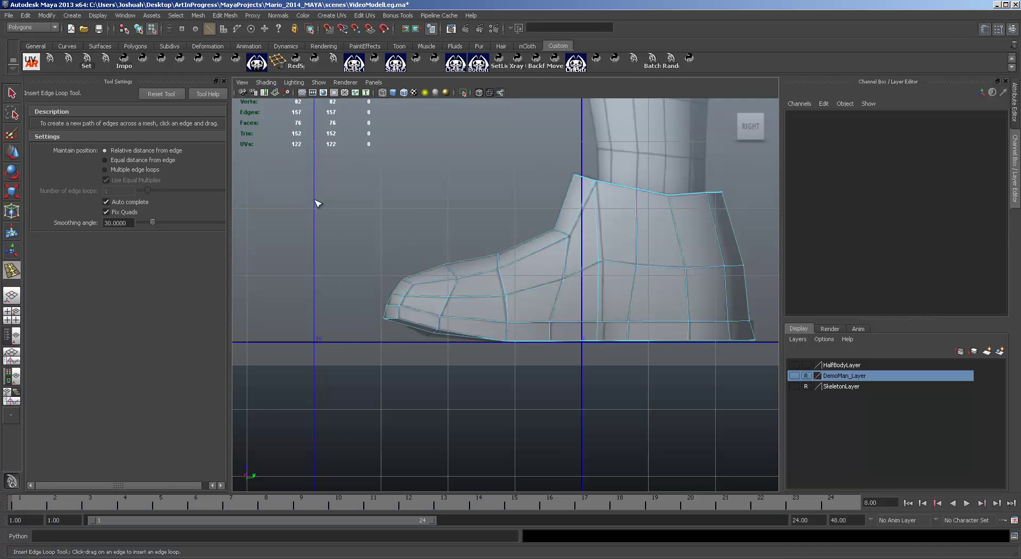
click(440, 321)
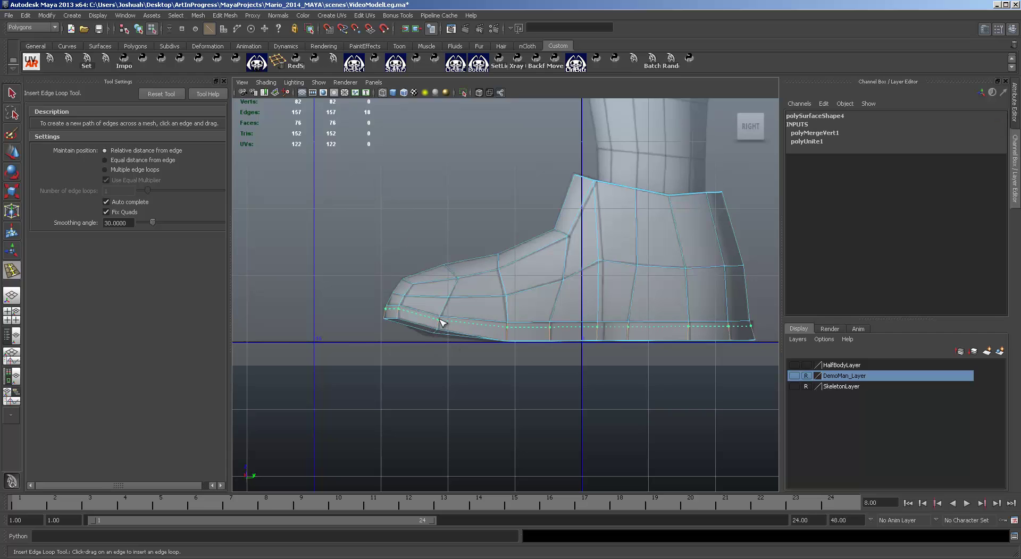
drag(442, 321, 435, 318)
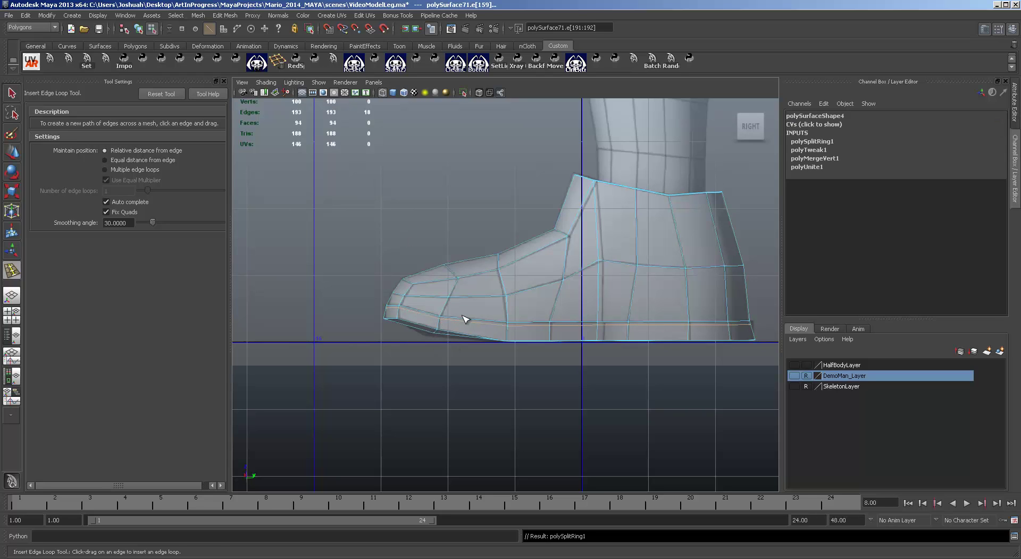
Scale and move the newly inserted sole edge loop to shape the rim around the shoe's sole.
key(r)
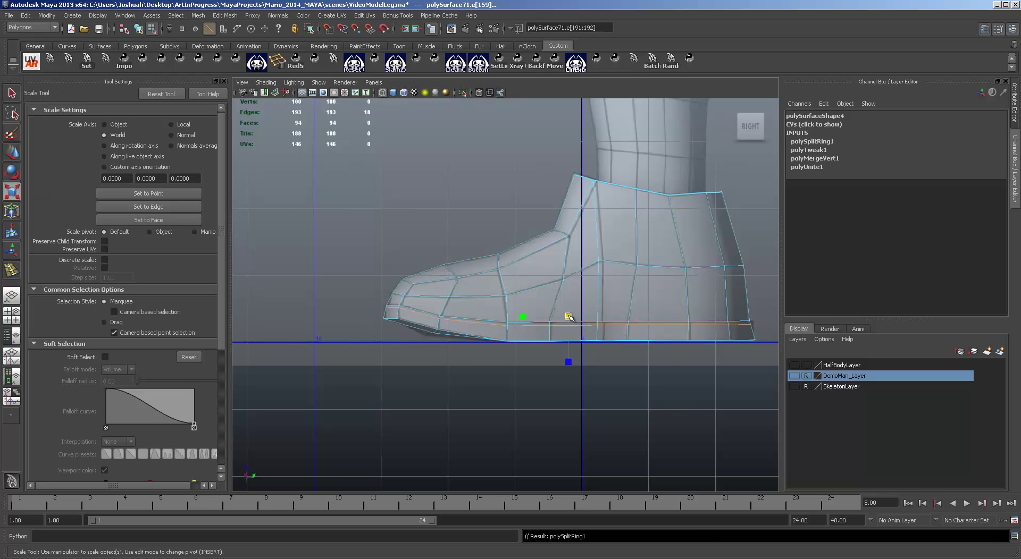
key(space)
key(space)
alt+drag(581, 333, 580, 242)
drag(525, 258, 634, 313)
drag(590, 277, 588, 279)
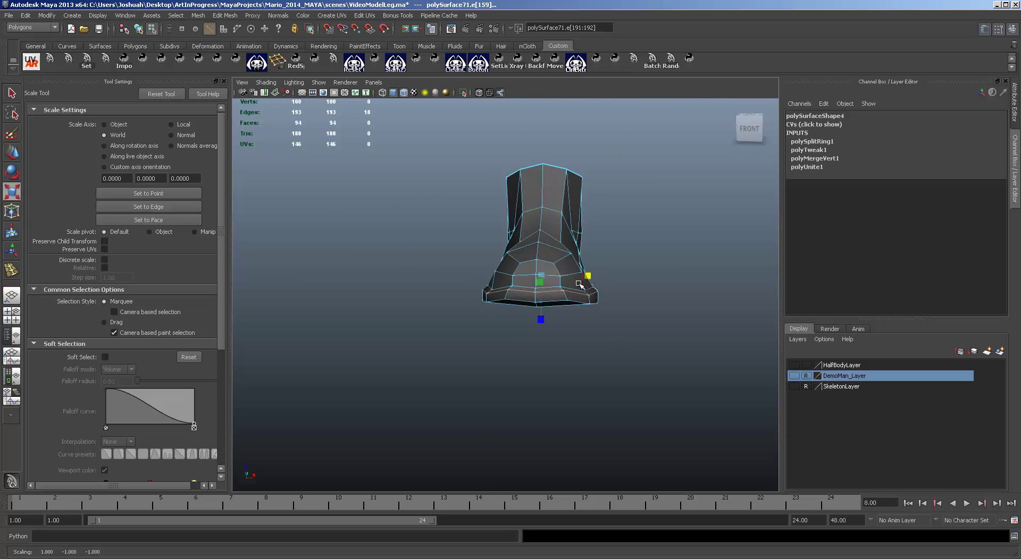
key(w)
click(540, 241)
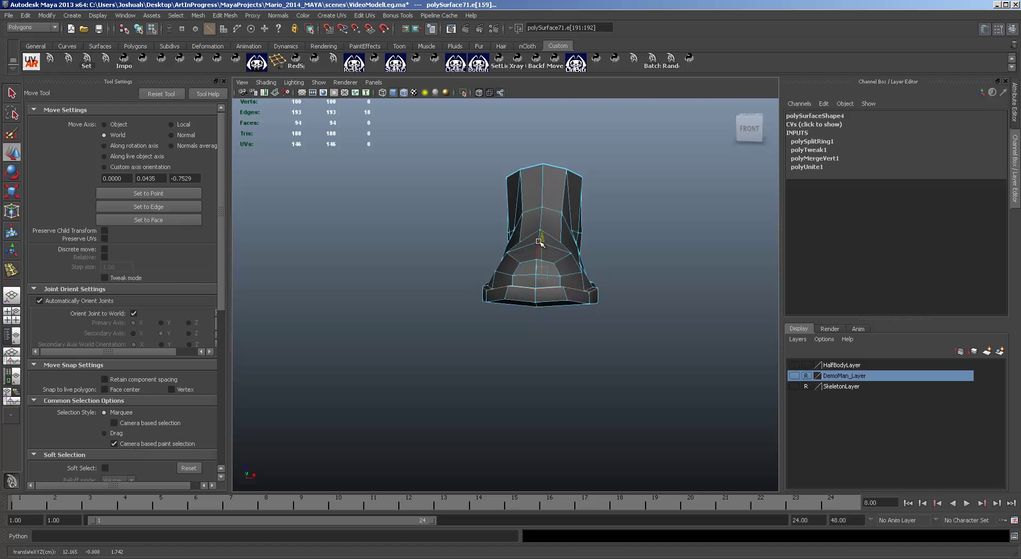
drag(540, 242, 540, 244)
alt+drag(647, 283, 546, 306)
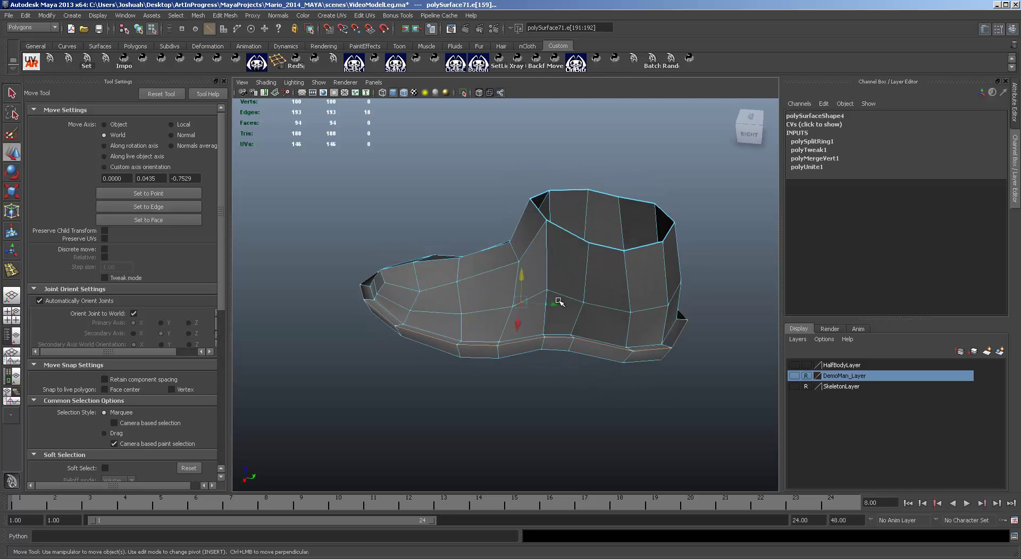
key(r)
drag(474, 302, 421, 383)
Turn off the wireframe display on shaded objects and soften all edges of the shoe.
right_drag(501, 288, 539, 273)
click(265, 82)
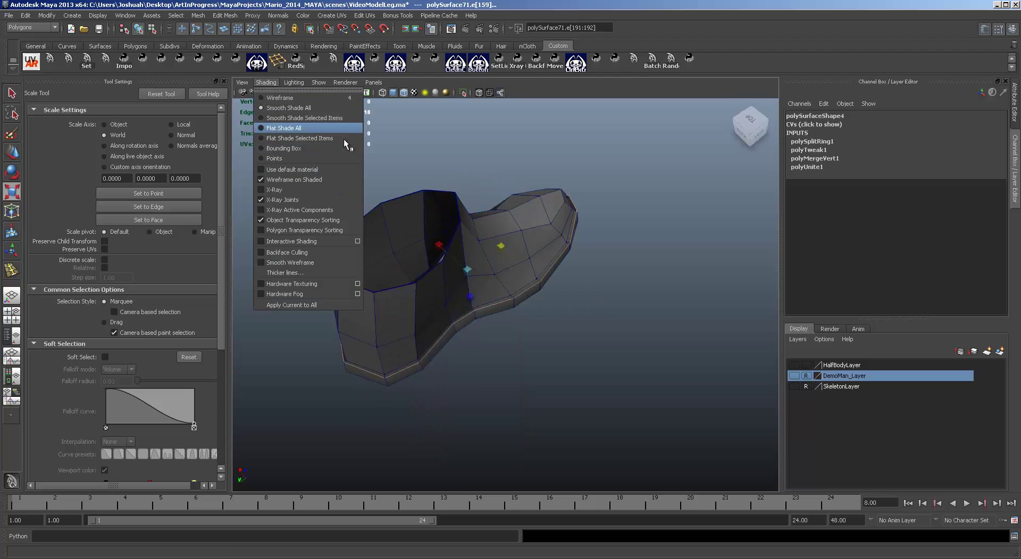
click(333, 179)
mouse_move(645, 262)
alt+mouse_down()
mouse_move(521, 258)
mouse_move(495, 191)
alt+mouse_up()
key(F8)
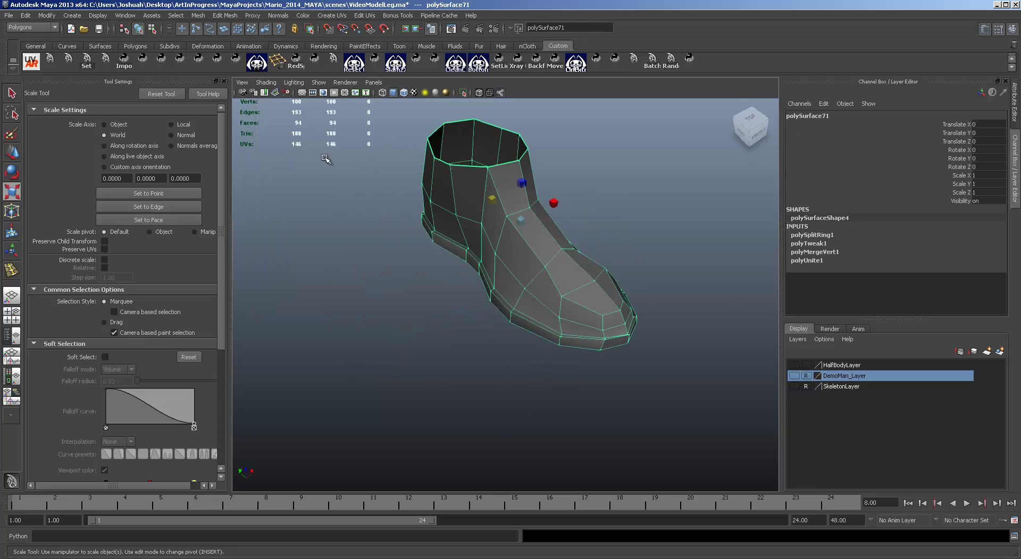
click(278, 16)
click(294, 114)
click(478, 335)
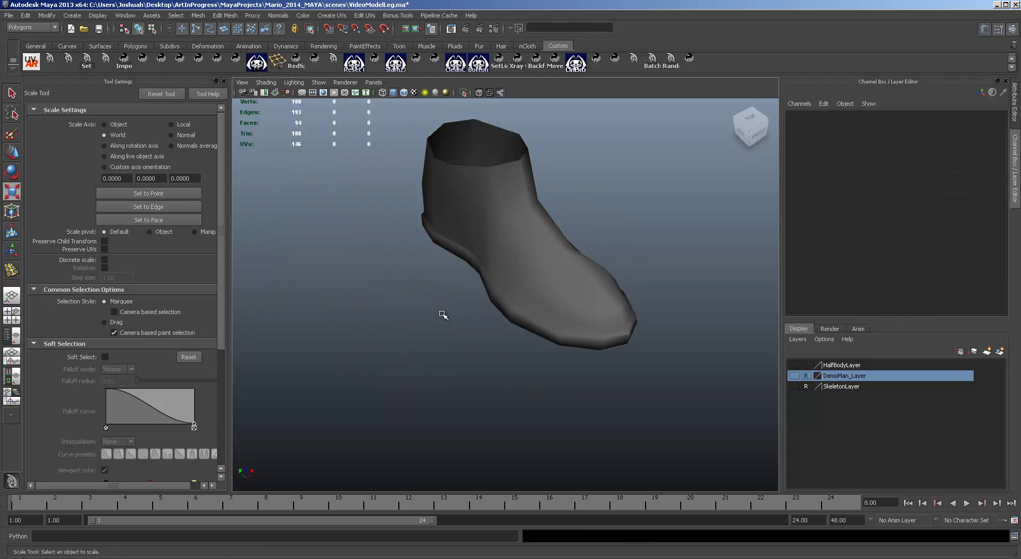
Select the edge loops running around the shoe's sole, including its bottom outline, and harden them.
click(480, 265)
key(F10)
double_click(487, 276)
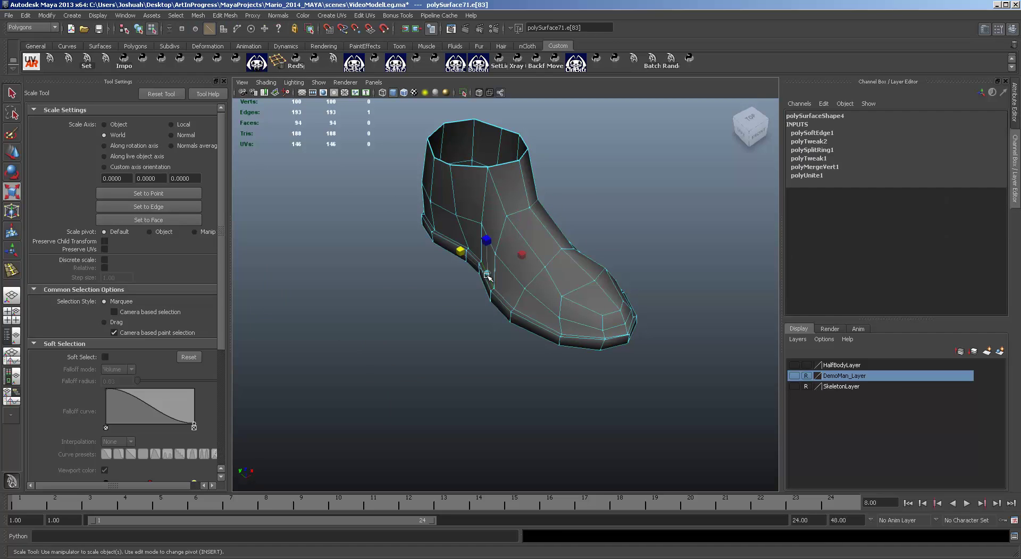
key(q)
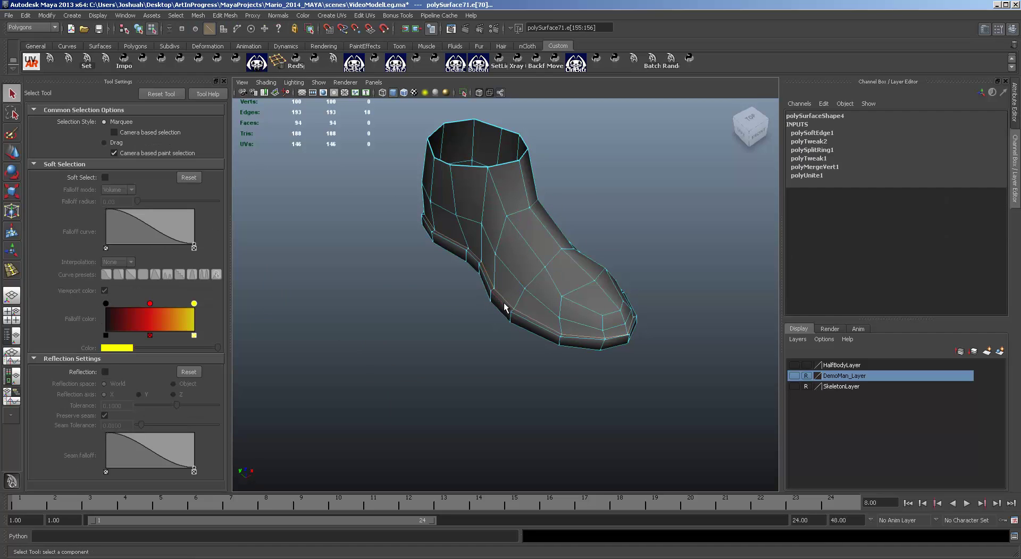
alt+drag(627, 320, 497, 192)
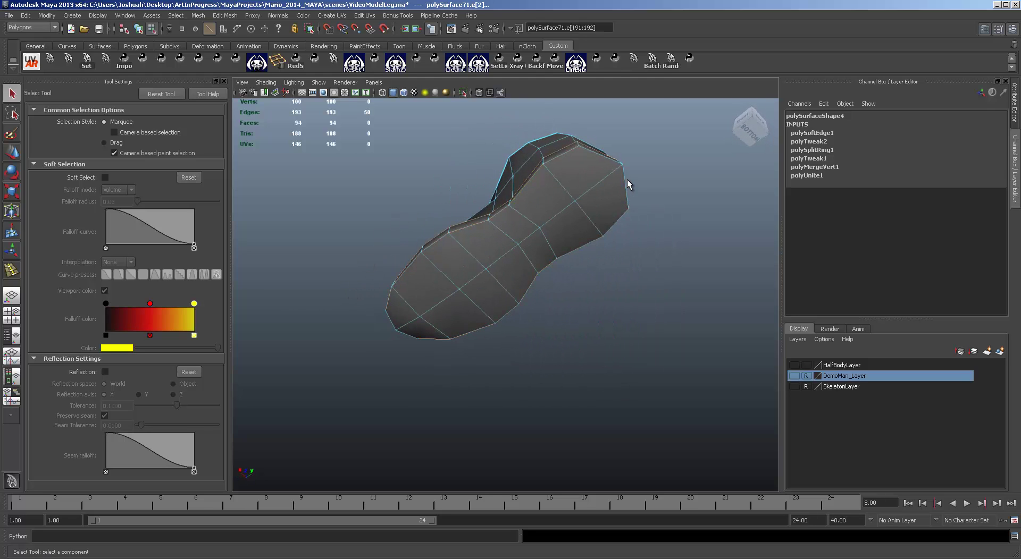
shift+click(591, 154)
alt+drag(592, 154, 528, 182)
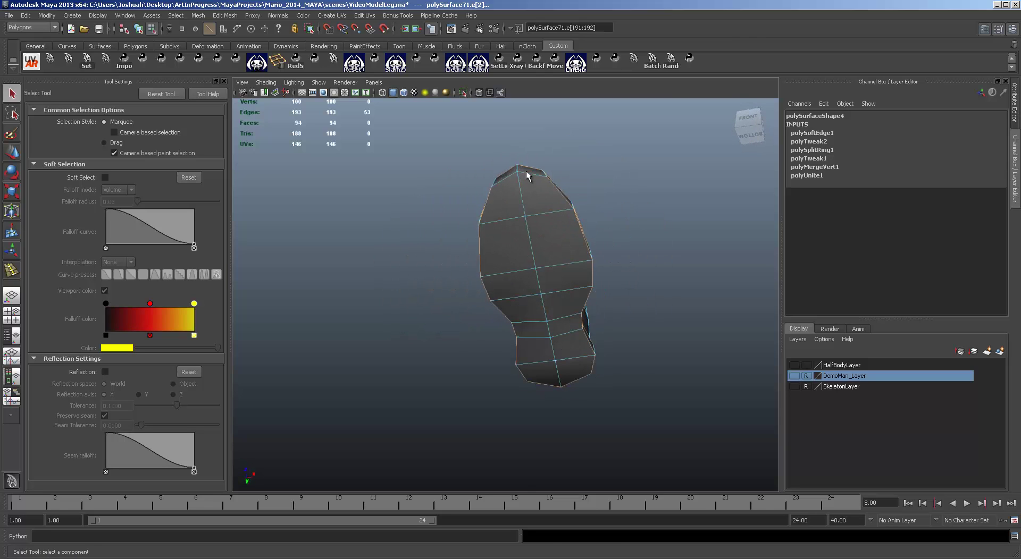
shift+click(528, 176)
click(278, 15)
click(322, 122)
Harden the border edge loop around the shoe's collar opening.
alt+drag(600, 219, 588, 239)
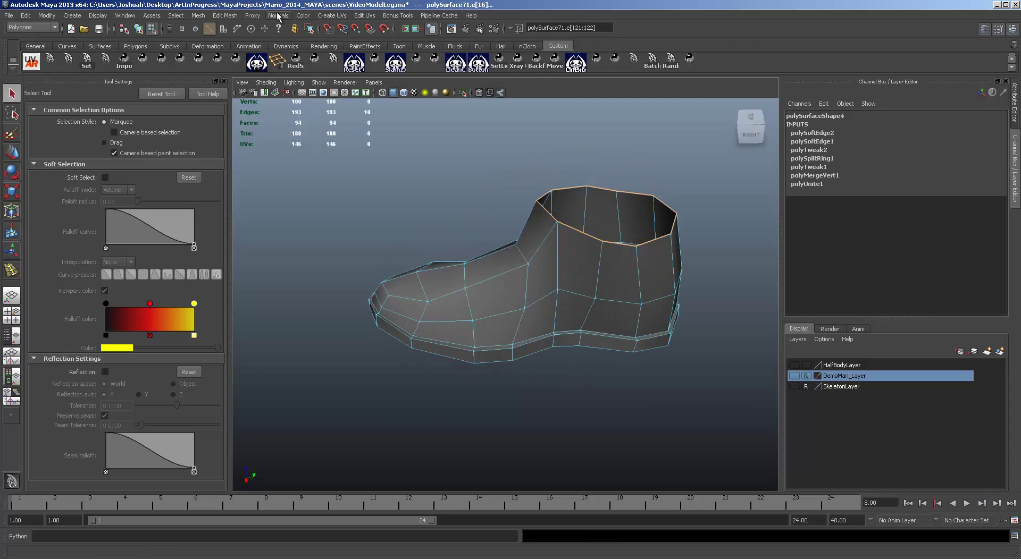
click(278, 15)
click(322, 123)
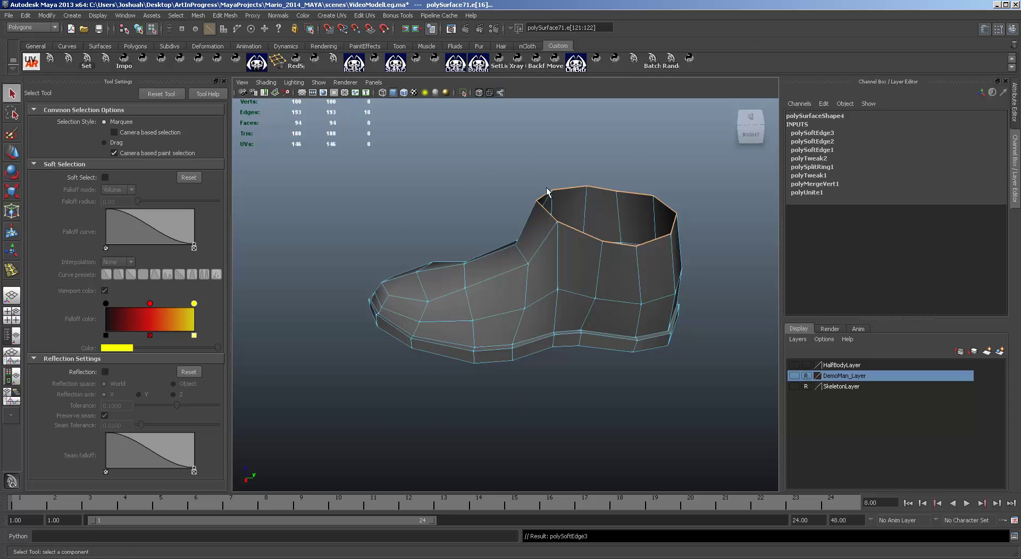
Extrude the collar border edges twice, scaling them inward for thickness and moving them down inside the shoe.
alt+drag(530, 214, 533, 246)
key(ctrl+e)
key(r)
key(ctrl+e)
key(w)
alt+drag(629, 308, 672, 315)
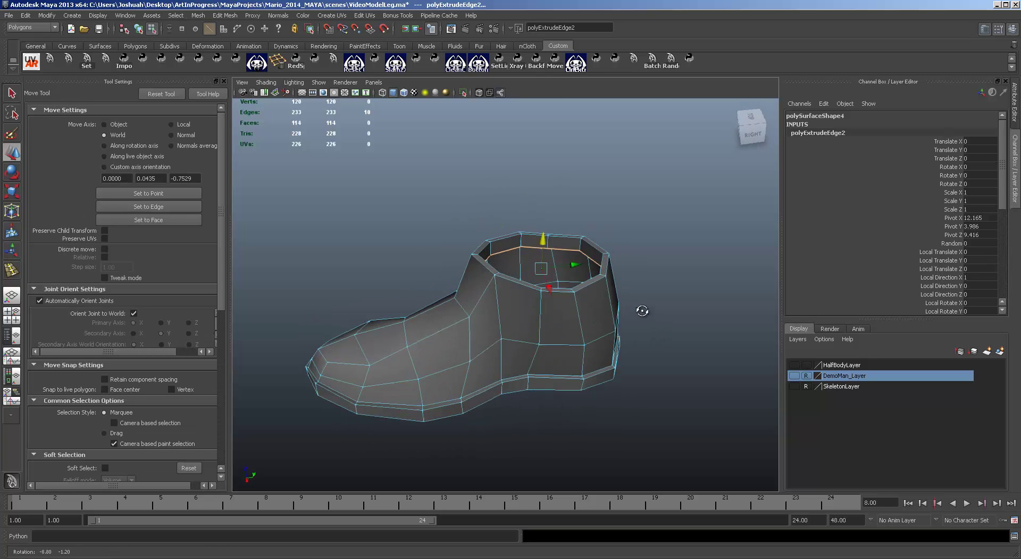
Show HalfBodyLayer and move the whole shoe to Translate X -0.924 and Y -0.219 around the leg's ankle.
click(794, 366)
alt+drag(600, 258, 553, 276)
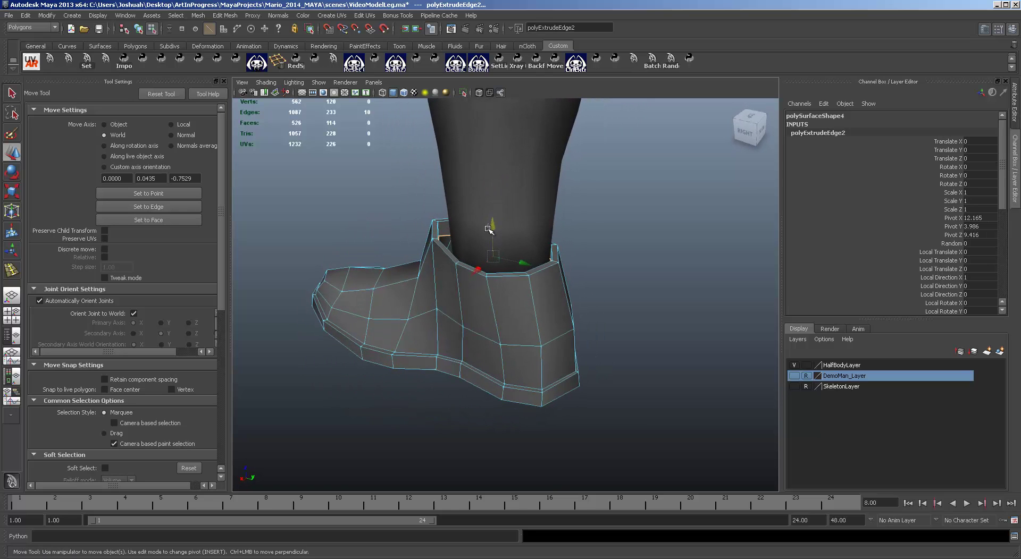
click(487, 229)
key(ctrl+z)
scroll(506, 304, up, 5)
alt+drag(493, 287, 519, 282)
alt+drag(559, 323, 660, 333)
key(F8)
drag(581, 381, 548, 383)
alt+drag(667, 339, 606, 319)
drag(476, 302, 679, 349)
Rotate the shoe to Rotate Z 9.193 and shift it to Translate X -0.269 to line up with the leg.
key(space)
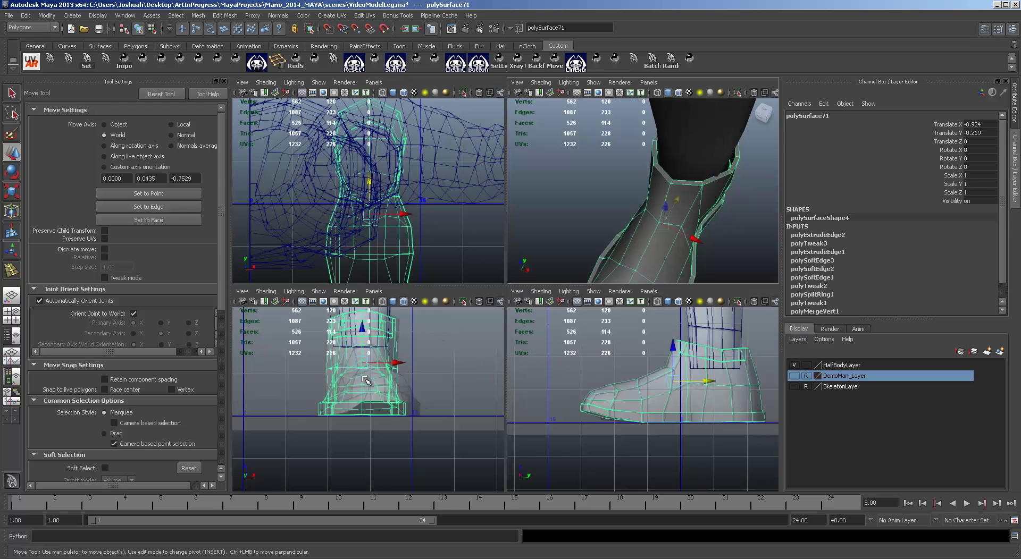
key(e)
drag(374, 363, 399, 365)
key(w)
key(e)
alt+drag(697, 212, 640, 205)
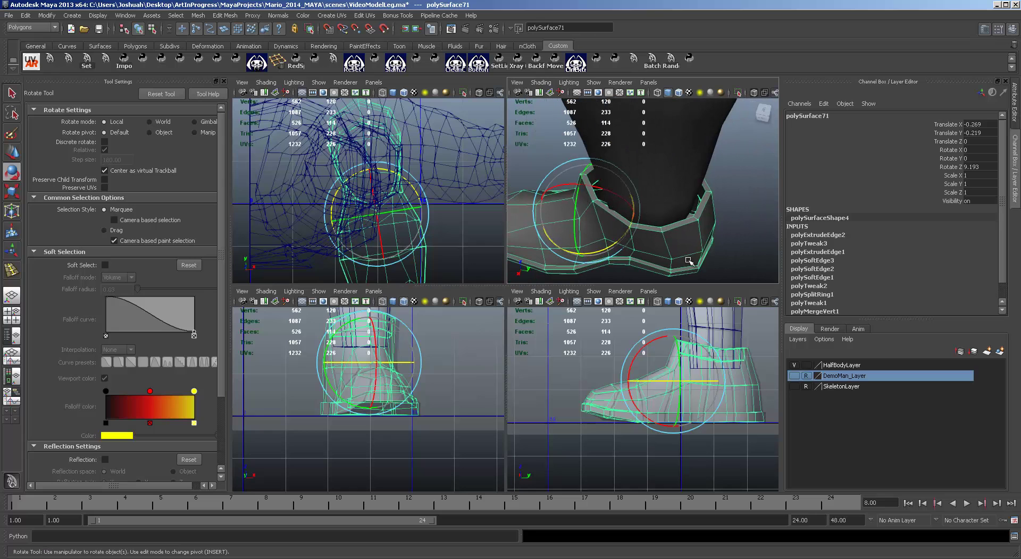
Select the shoe and the leg in the perspective view and combine them into one mesh.
click(575, 123)
key(space)
alt+drag(484, 365, 639, 345)
click(622, 294)
key(w)
alt+drag(732, 298, 458, 289)
shift+click(538, 275)
key(r)
click(198, 15)
click(213, 28)
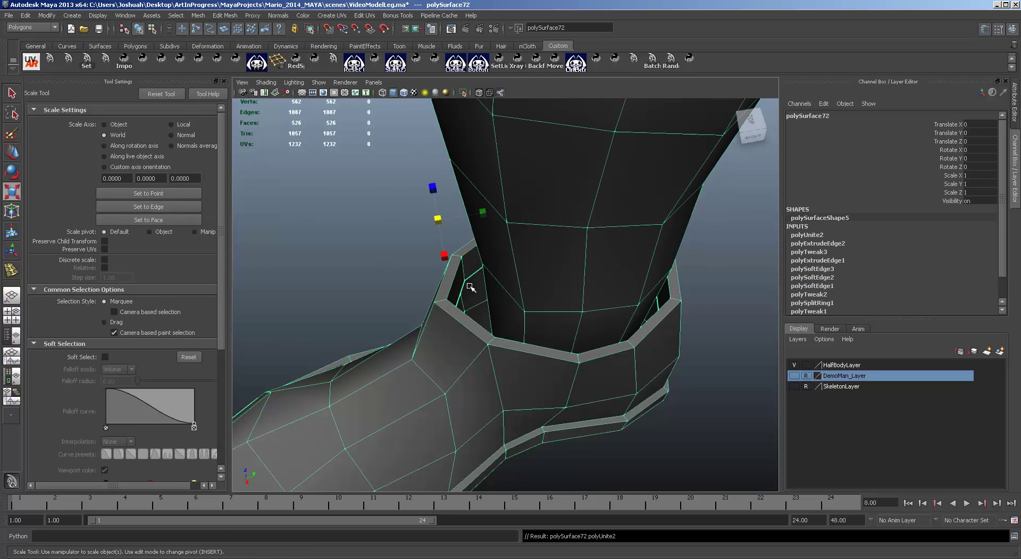
Turn on X-Ray shading and delete the face capping the bottom of the leg inside the shoe.
click(265, 82)
click(284, 191)
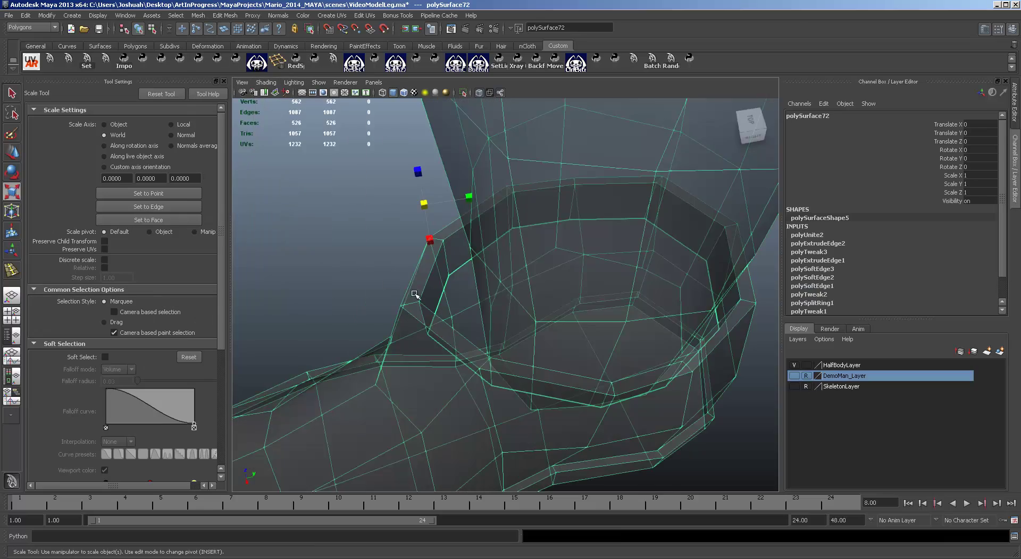
alt+drag(517, 322, 485, 266)
alt+middle_drag(505, 265, 515, 383)
scroll(516, 383, up, 8)
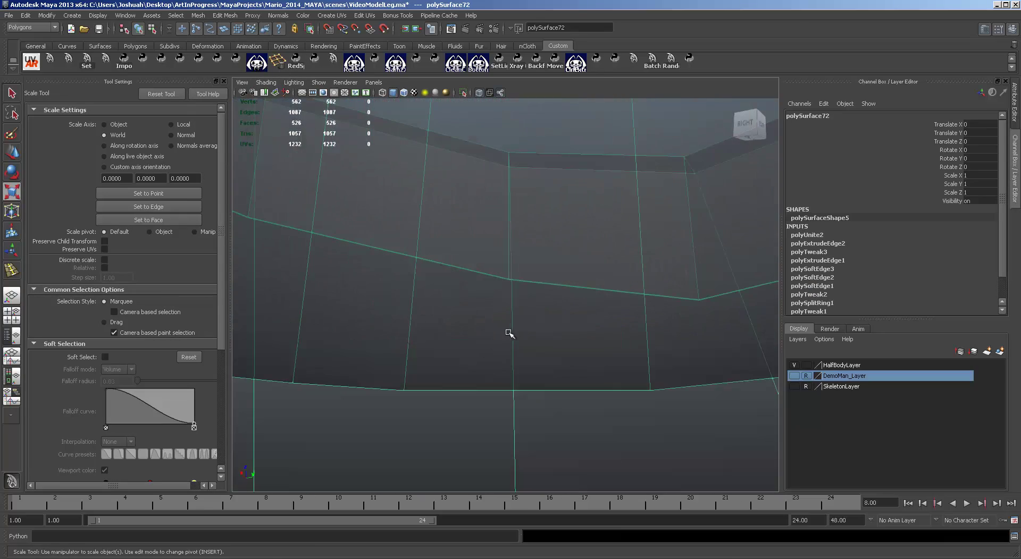
right_drag(485, 259, 482, 282)
click(537, 324)
scroll(536, 323, down, 5)
alt+drag(535, 323, 608, 326)
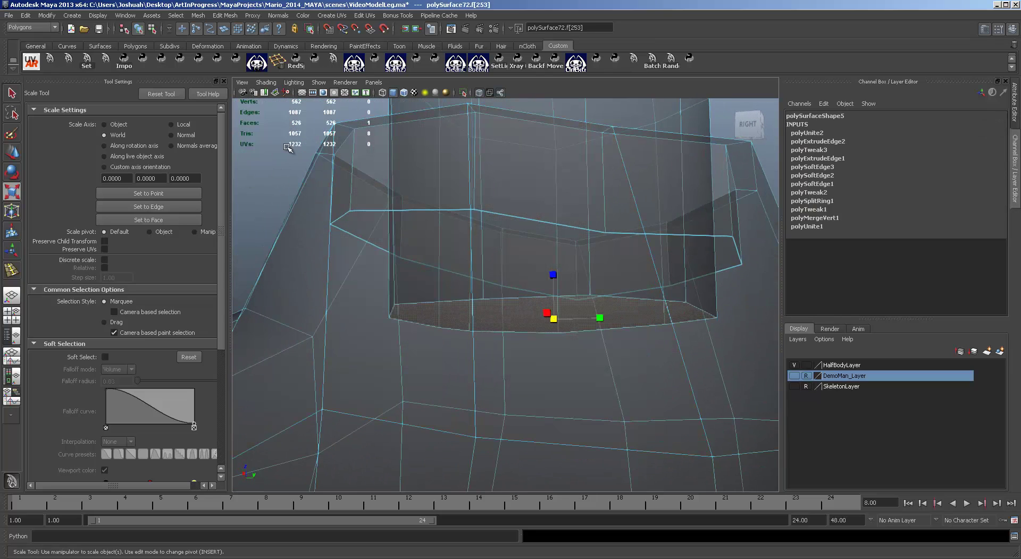
key(Delete)
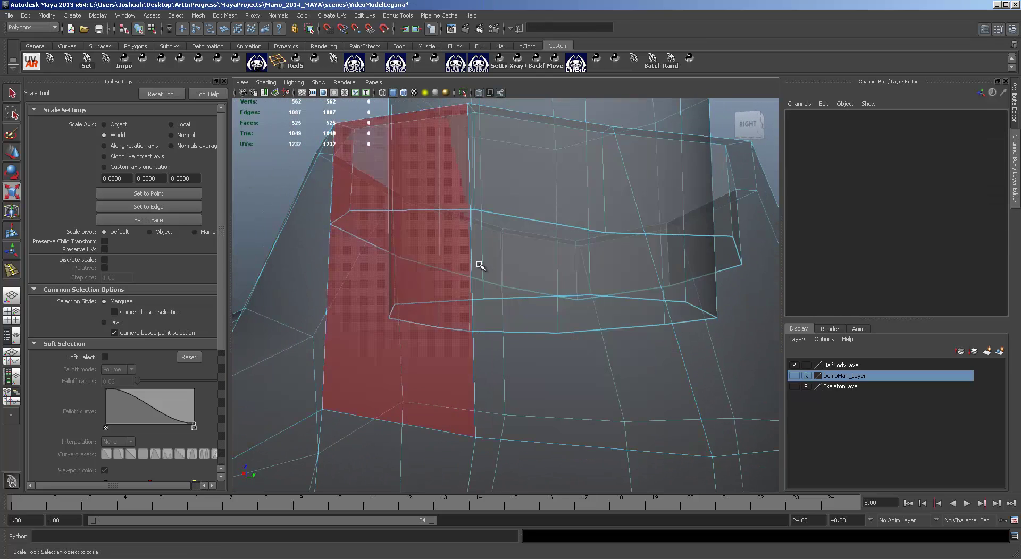
Try to bridge the leg's open bottom border to the shoe's inner collar border using Linear path and 1 division.
mouse_move(468, 294)
right_down()
mouse_move(471, 275)
mouse_move(468, 307)
mouse_move(478, 309)
right_up()
double_click(506, 299)
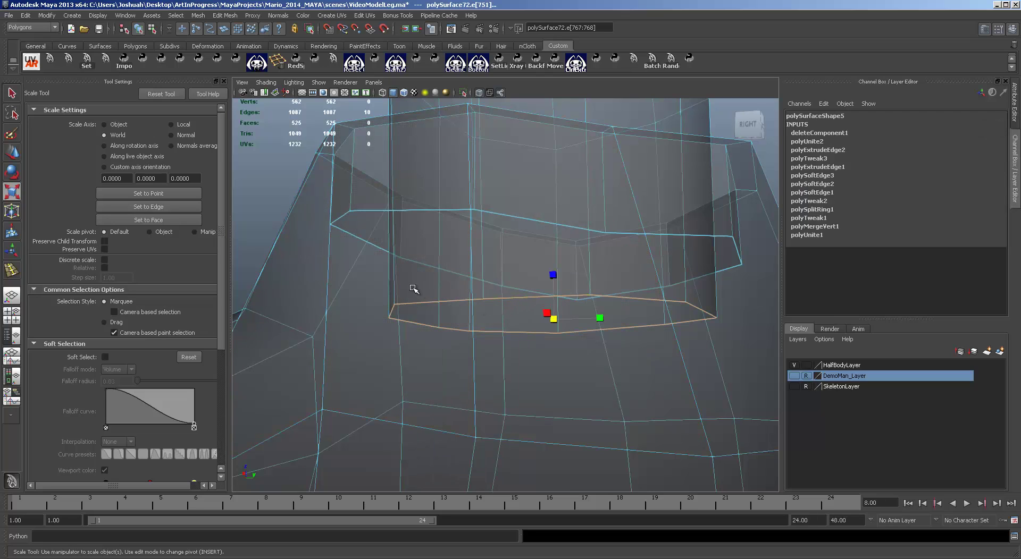
shift+double_click(368, 210)
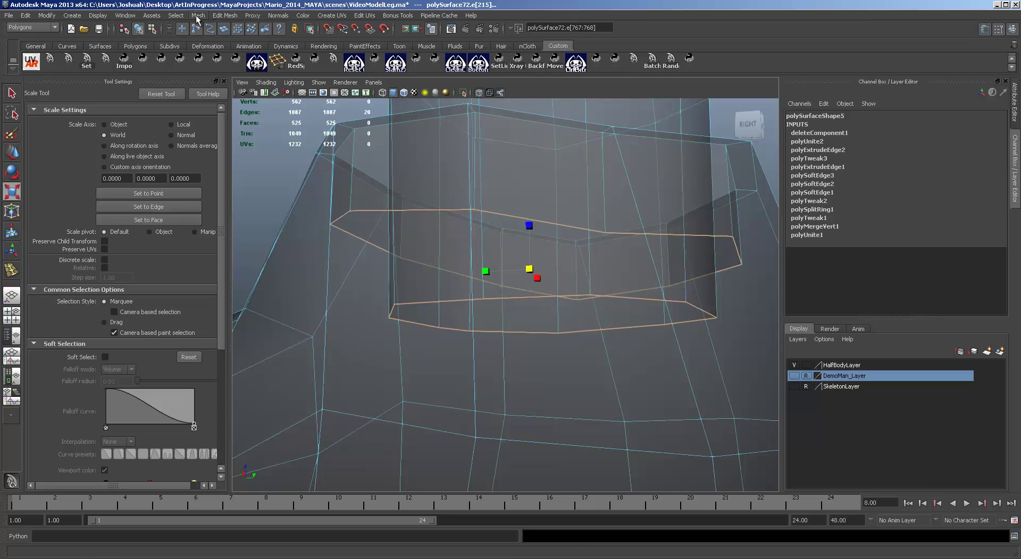
click(223, 16)
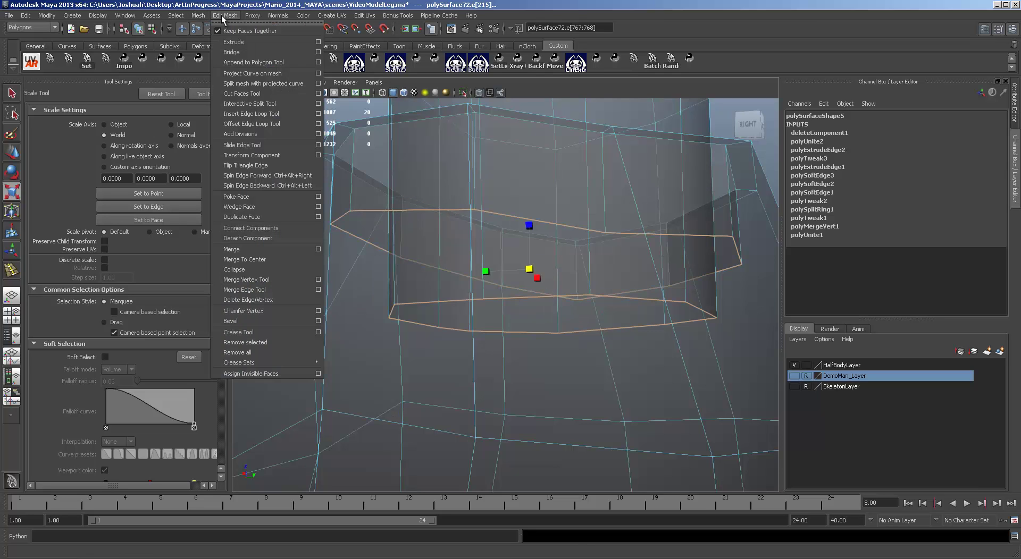
click(318, 52)
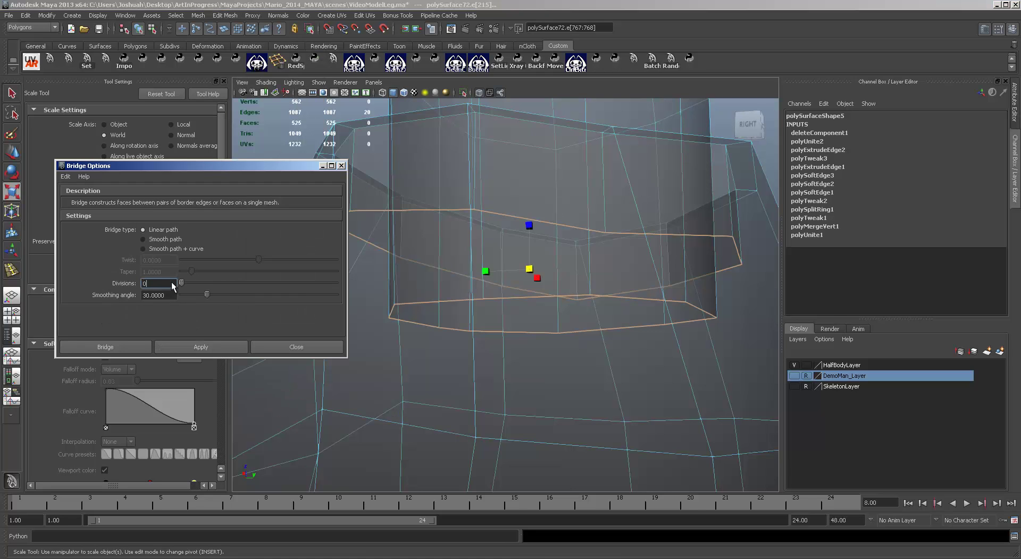
click(219, 348)
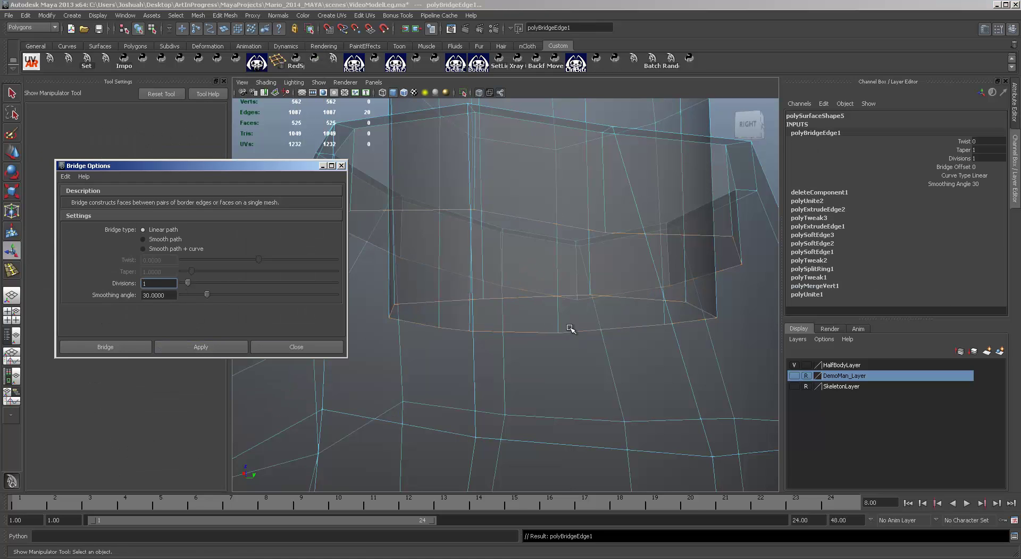
alt+drag(576, 337, 611, 396)
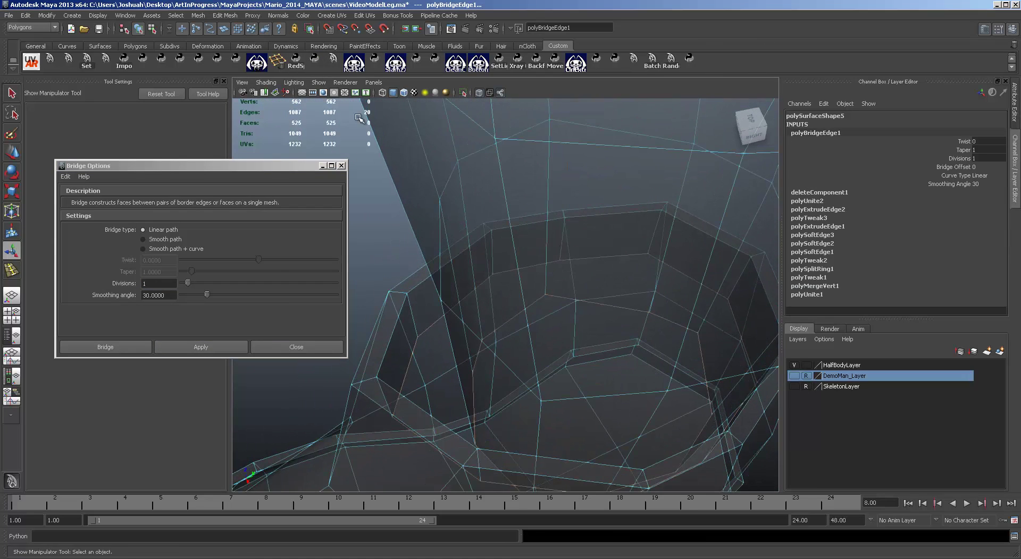
Turn off X-Ray shading, undo the bridge between the leg and the shoe, and close the bridge options.
click(278, 84)
click(301, 193)
alt+drag(452, 319, 424, 338)
alt+middle_drag(531, 357, 501, 357)
alt+drag(501, 357, 510, 250)
mouse_move(511, 250)
alt+right_down()
mouse_move(540, 173)
mouse_move(560, 267)
mouse_move(563, 255)
mouse_move(516, 246)
mouse_move(524, 257)
alt+right_up()
key(ctrl+z)
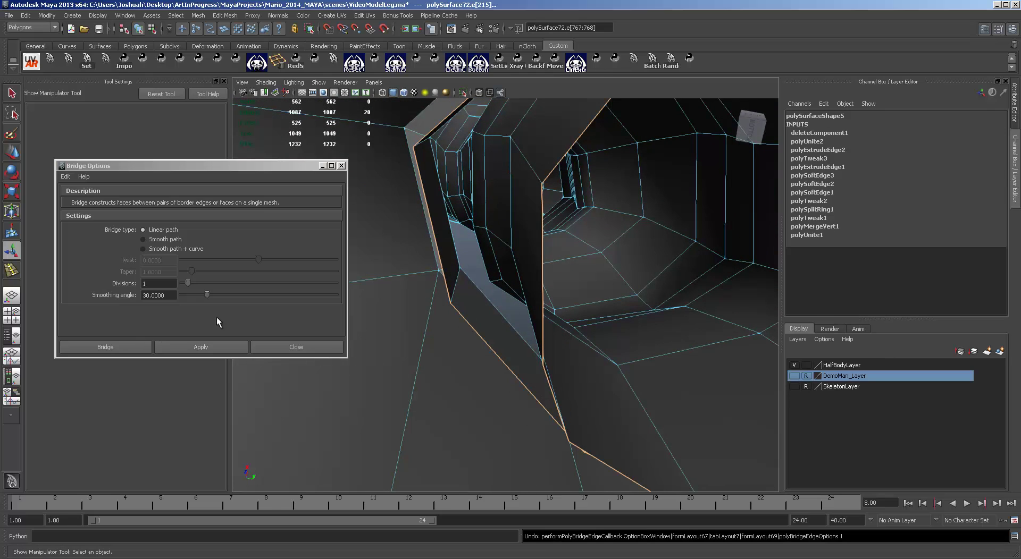
click(296, 347)
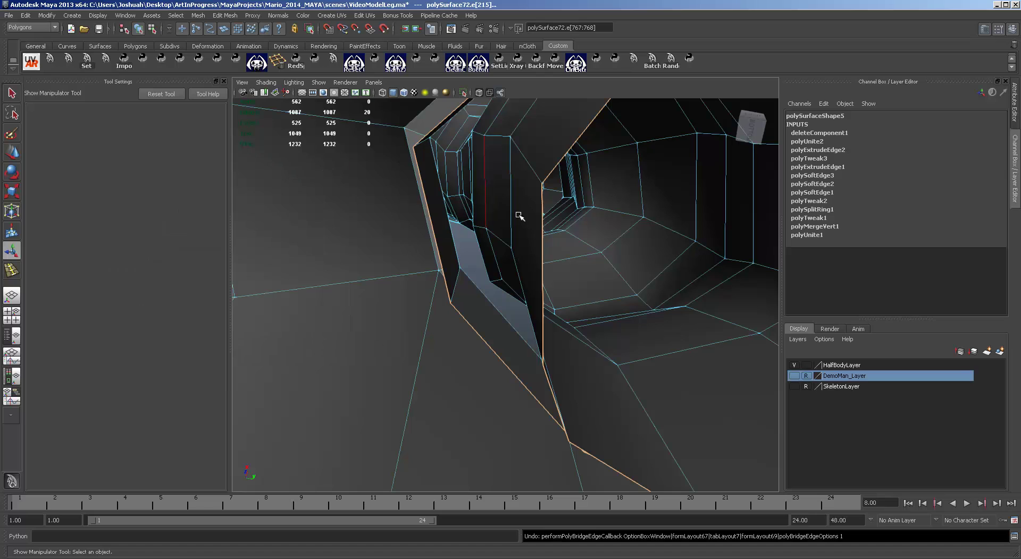
Append polygons between each facing pair of edges on the leg's bottom border and the shoe's inner collar, closing the gap all around.
click(224, 16)
click(245, 102)
click(431, 192)
click(544, 210)
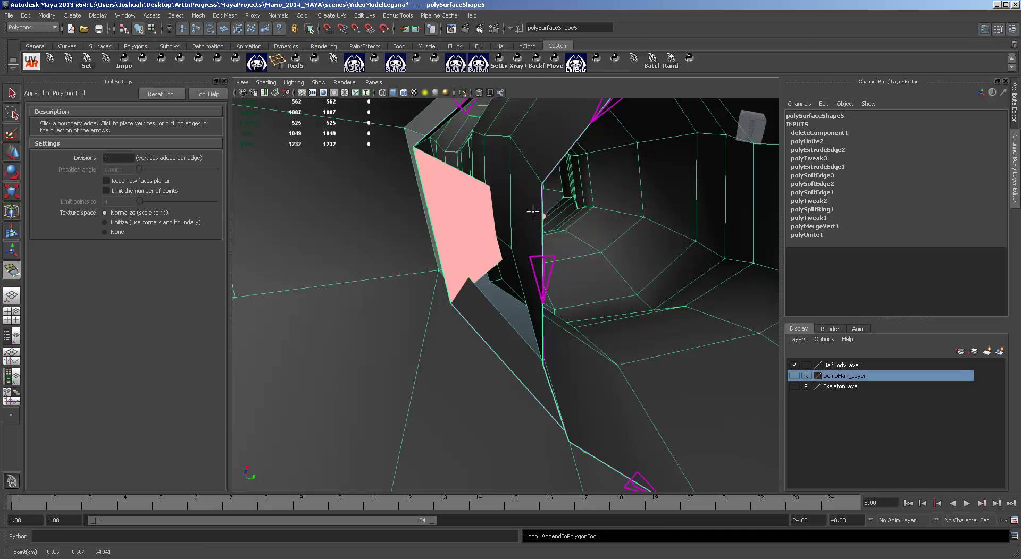
key(t)
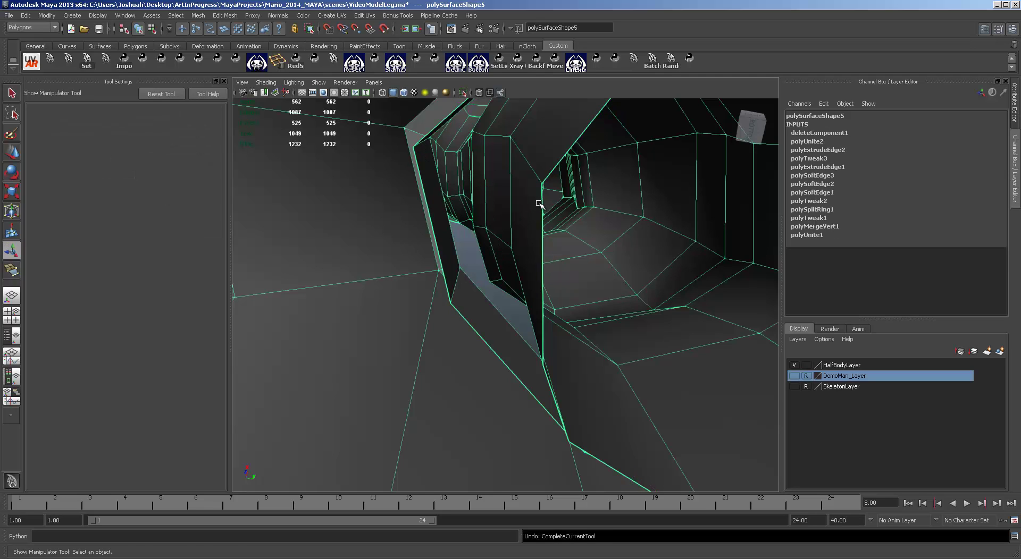
key(y)
click(543, 206)
click(426, 199)
key(Return)
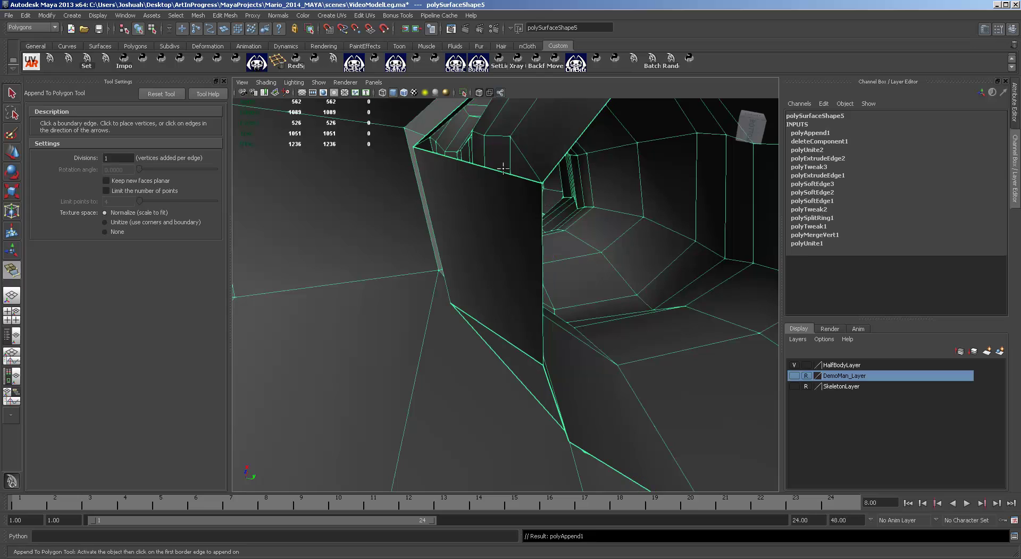
click(557, 159)
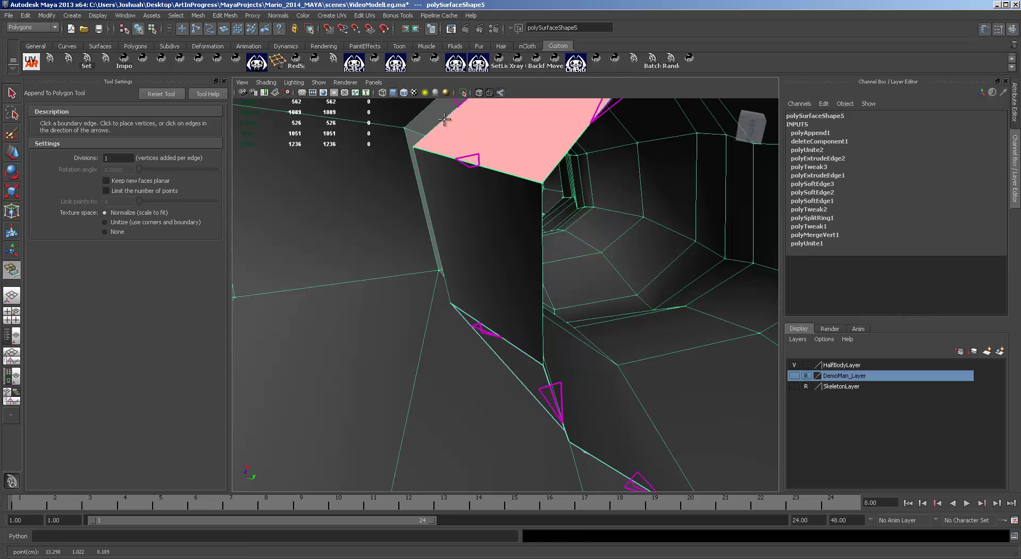
key(Return)
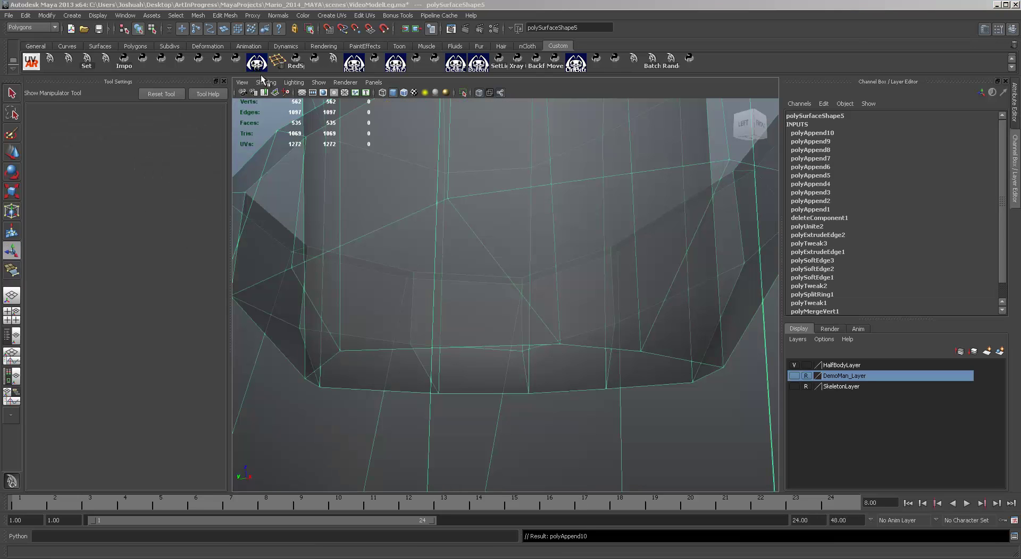
Turn off X-Ray shading and inspect the joined leg and shoe from several sides.
click(271, 82)
click(287, 192)
mouse_move(463, 214)
alt+mouse_down()
mouse_move(646, 311)
mouse_move(565, 322)
mouse_move(521, 310)
mouse_move(615, 356)
mouse_move(612, 331)
mouse_move(576, 291)
mouse_move(537, 283)
mouse_move(488, 350)
mouse_move(602, 341)
mouse_move(708, 367)
mouse_move(463, 325)
mouse_move(453, 369)
alt+mouse_up()
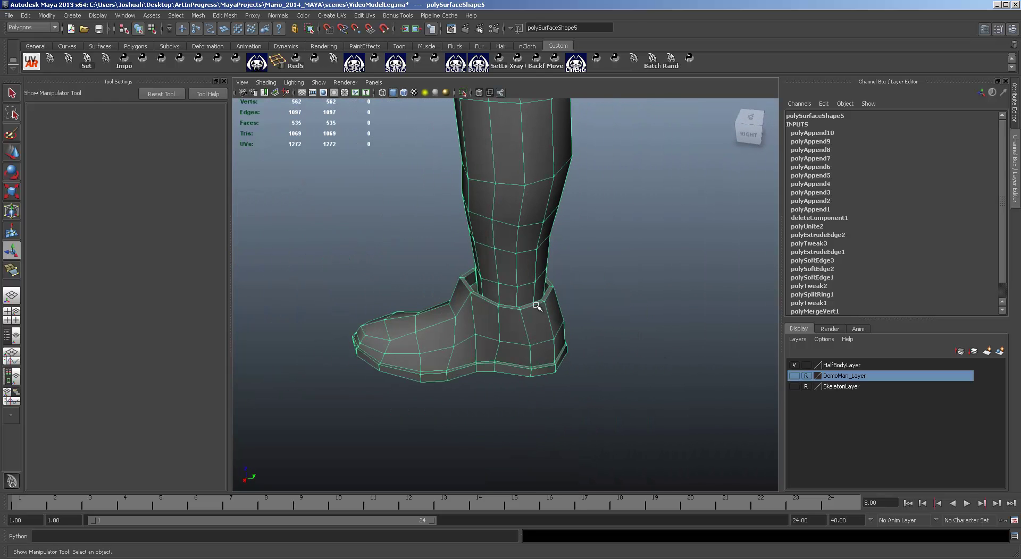
scroll(549, 338, down, 4)
alt+drag(549, 339, 580, 285)
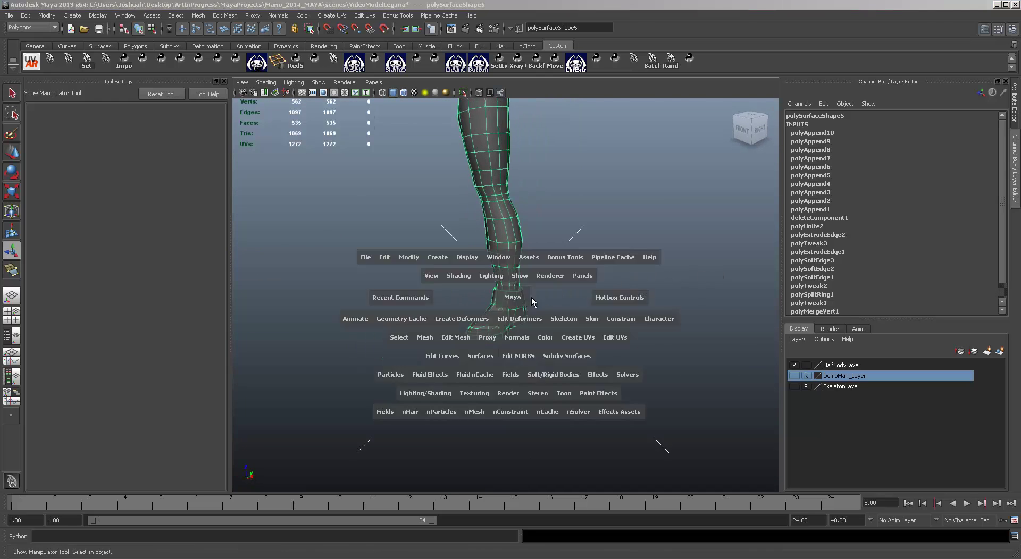
key(space)
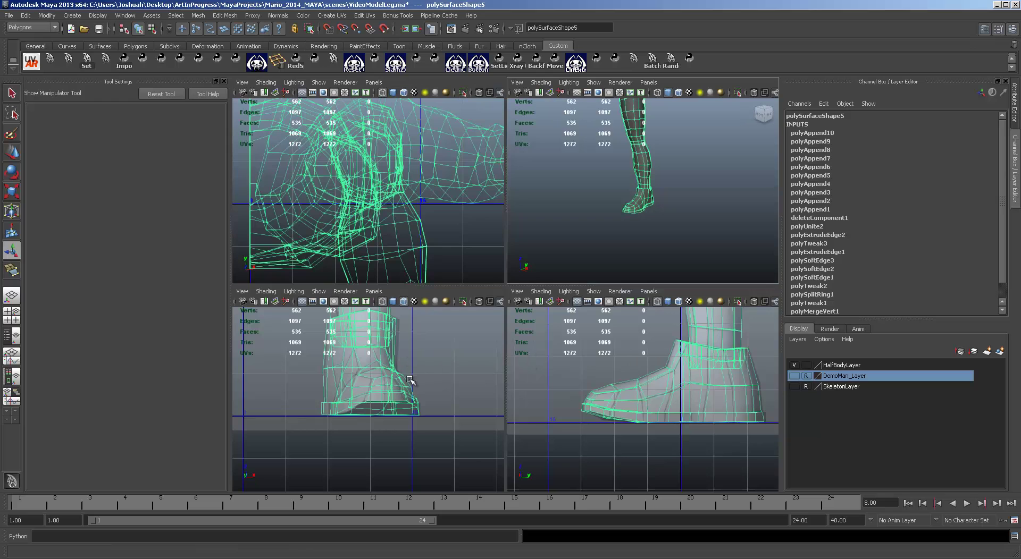
key(space)
scroll(558, 426, up, 5)
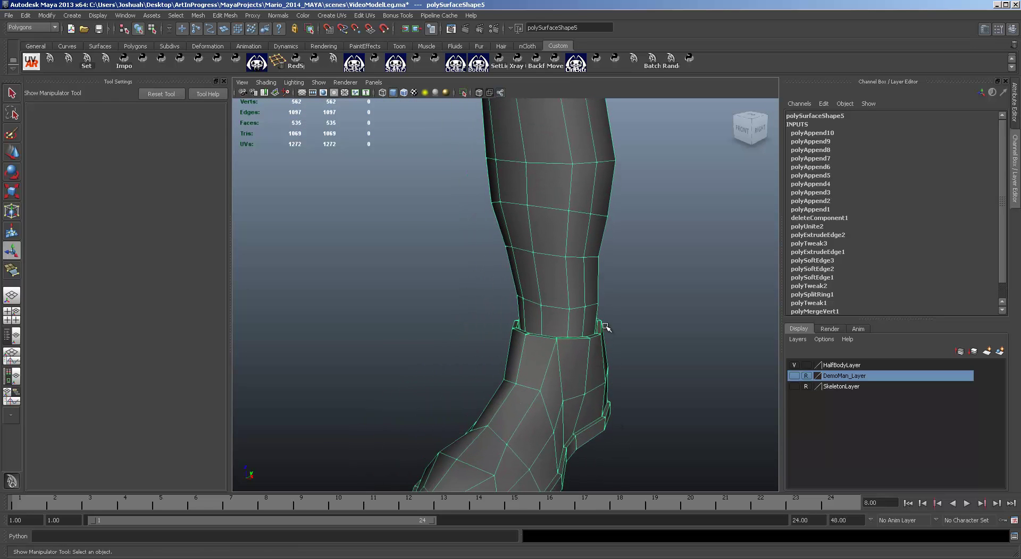
Select the ring of narrow faces running around the top rim of the shoe's collar.
key(F11)
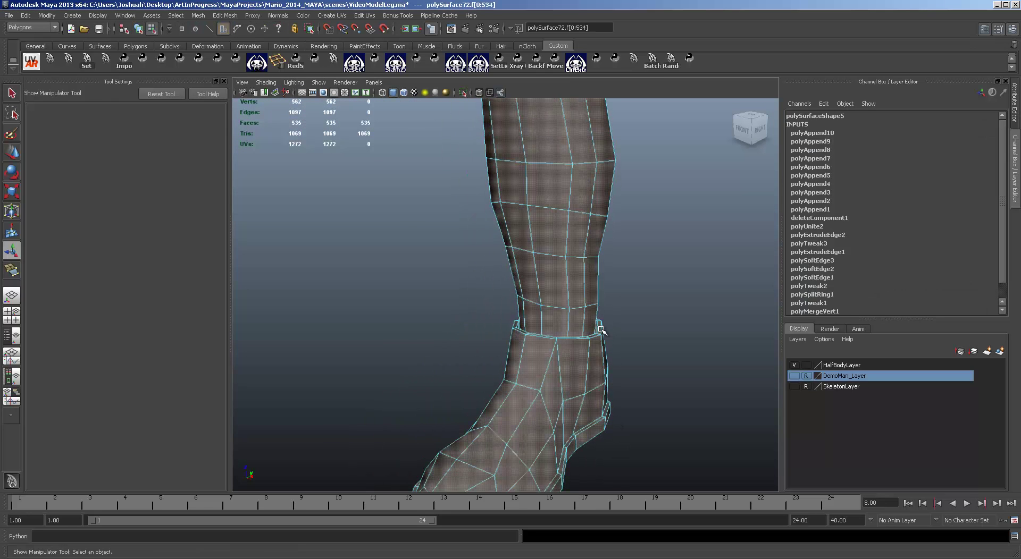
click(563, 348)
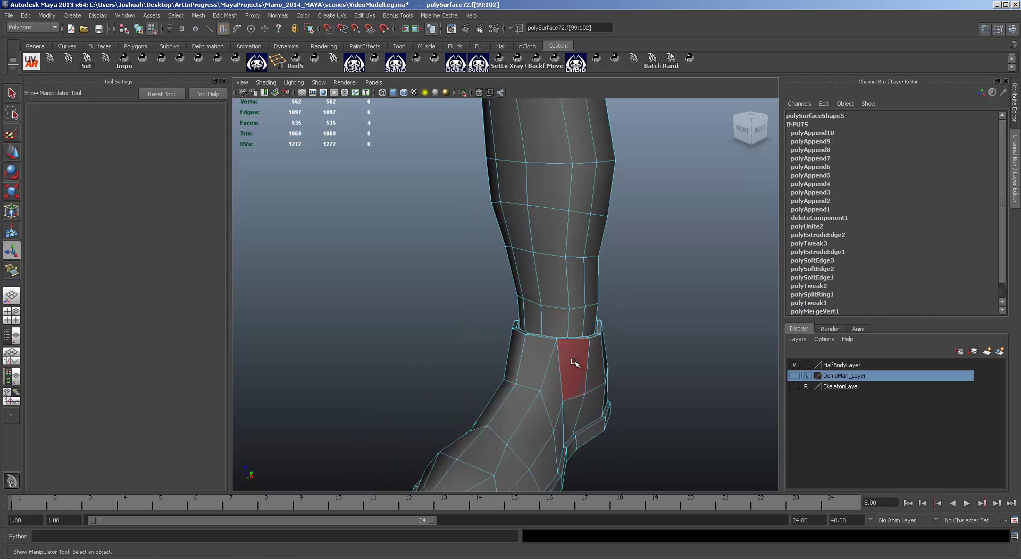
alt+drag(575, 363, 691, 360)
click(441, 326)
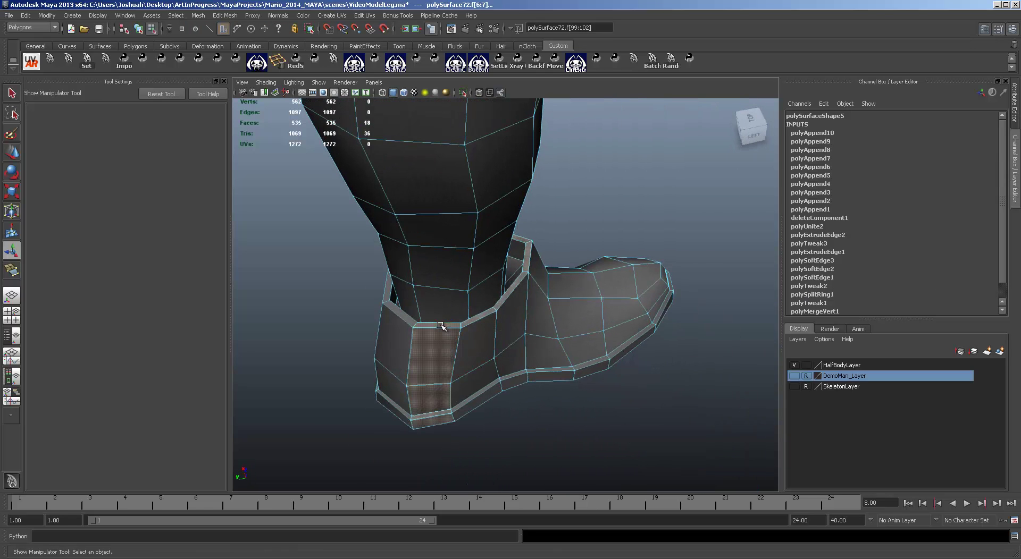
key(ctrl+z)
alt+drag(437, 329, 461, 374)
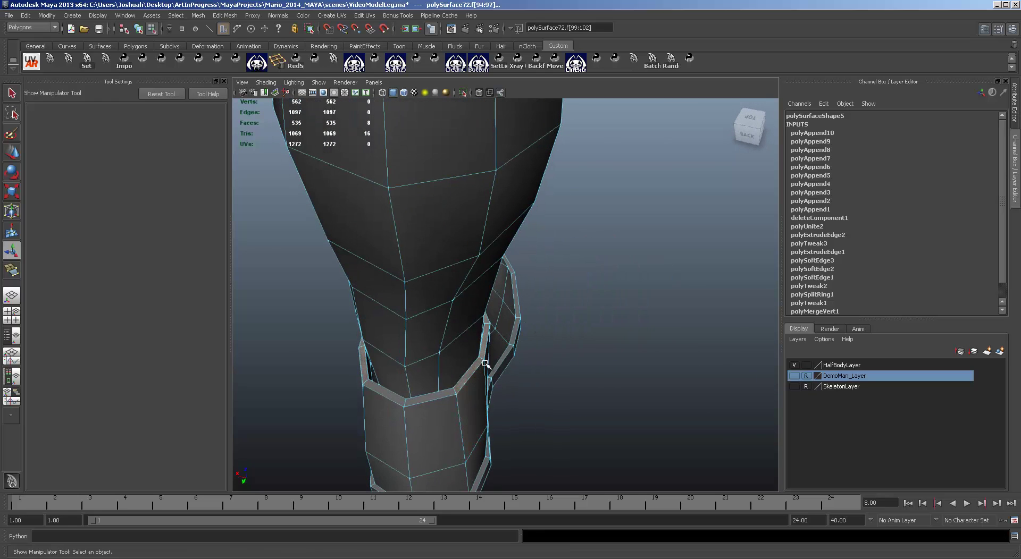
key(w)
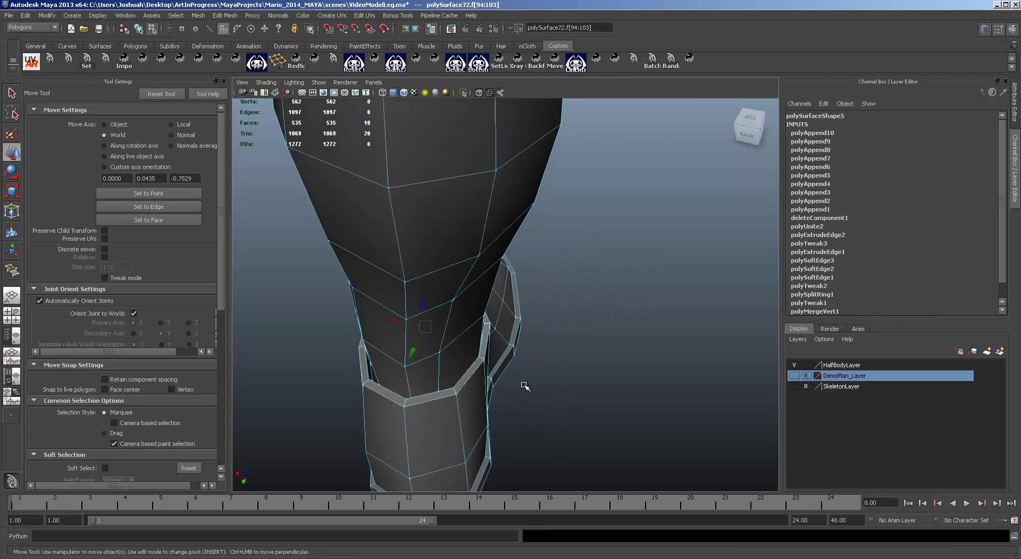
Try raising the collar's rim faces up the shin, then scale and reposition them to shape a taller boot.
alt+drag(521, 382, 521, 277)
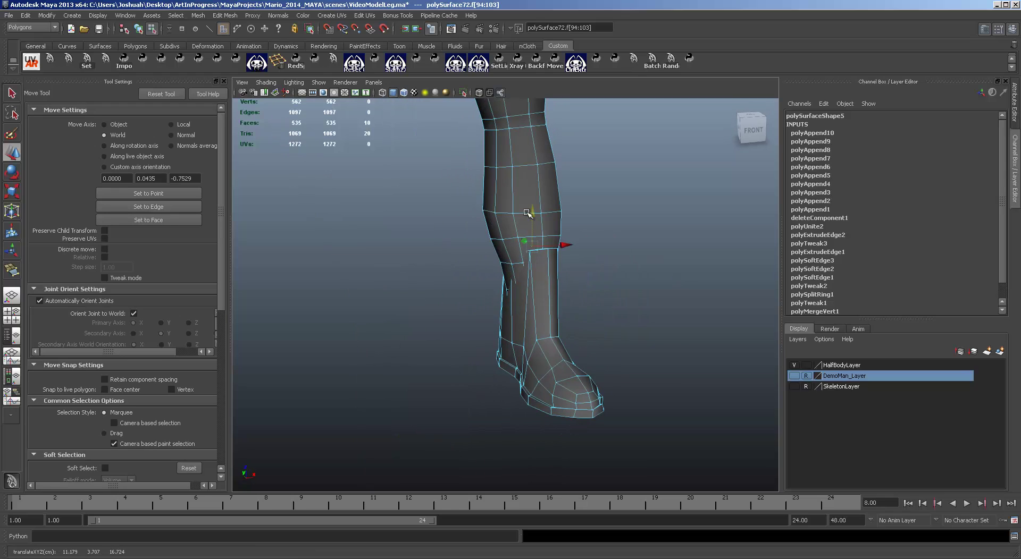
key(r)
drag(485, 247, 471, 246)
alt+drag(617, 287, 577, 310)
key(w)
drag(576, 256, 569, 256)
alt+drag(612, 308, 509, 292)
mouse_move(518, 224)
mouse_down()
mouse_move(521, 285)
mouse_move(514, 241)
mouse_up()
Try extruding the raised collar rim faces twice, moving them farther up the leg and scaling them wider.
key(ctrl+e)
key(w)
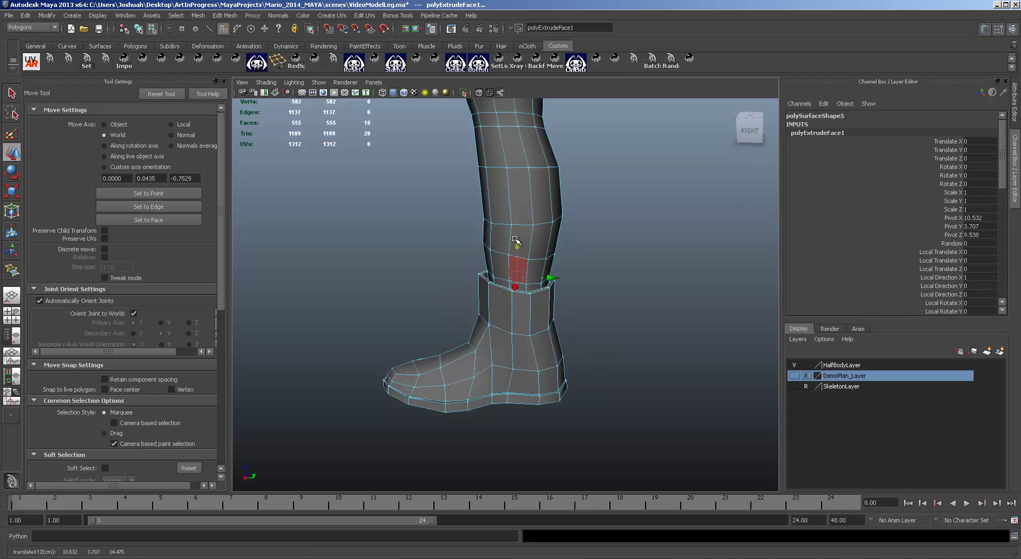
key(ctrl+e)
key(w)
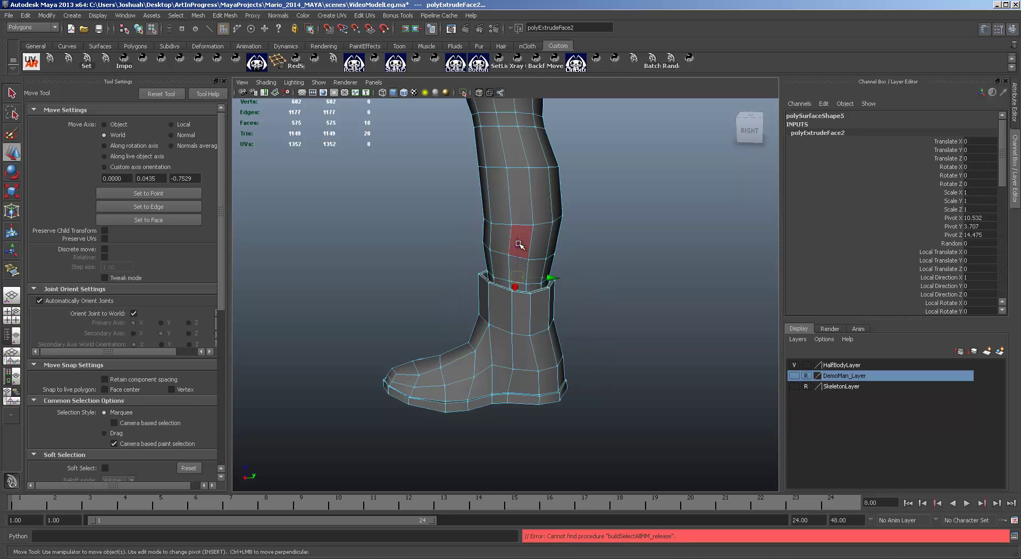
drag(517, 234, 521, 199)
key(r)
drag(467, 228, 462, 229)
alt+drag(524, 303, 657, 311)
drag(487, 228, 470, 230)
Undo the extrusions, scaling and moves of the collar's rim faces back to the original low shoe.
alt+drag(556, 295, 535, 302)
scroll(535, 302, down, 6)
alt+drag(620, 340, 540, 327)
key(z)
key(z)
key(z)
key(ctrl+z)
key(ctrl+z)
key(ctrl+z)
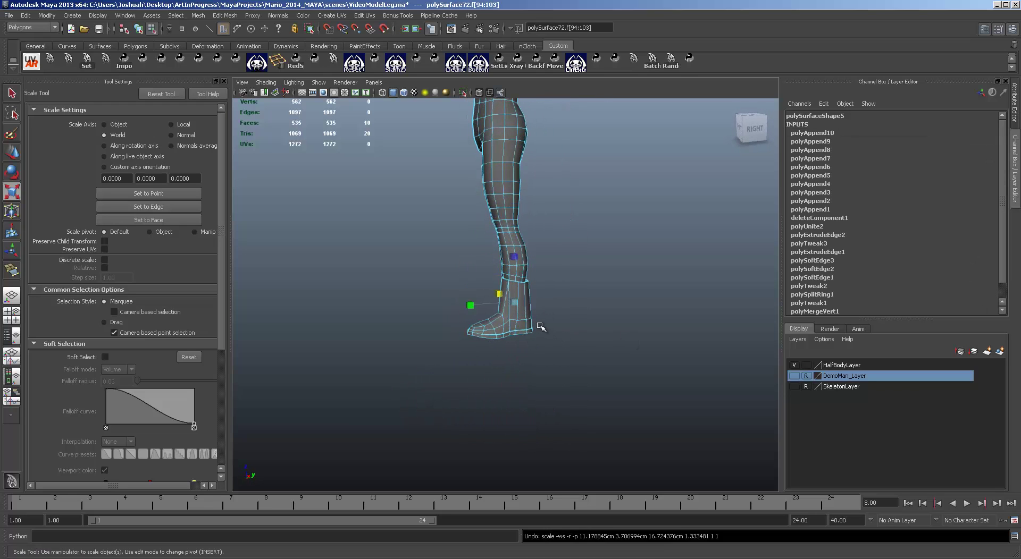
key(ctrl+z)
scroll(540, 326, up, 6)
alt+drag(540, 326, 619, 341)
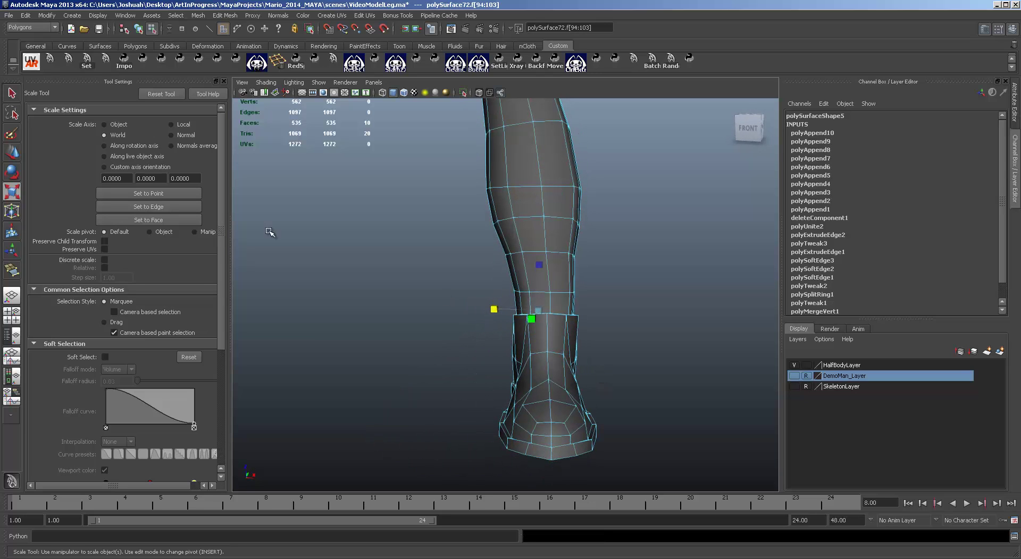
Delete all construction history in the scene and save it as a new file named VideoModeFoot.
click(25, 16)
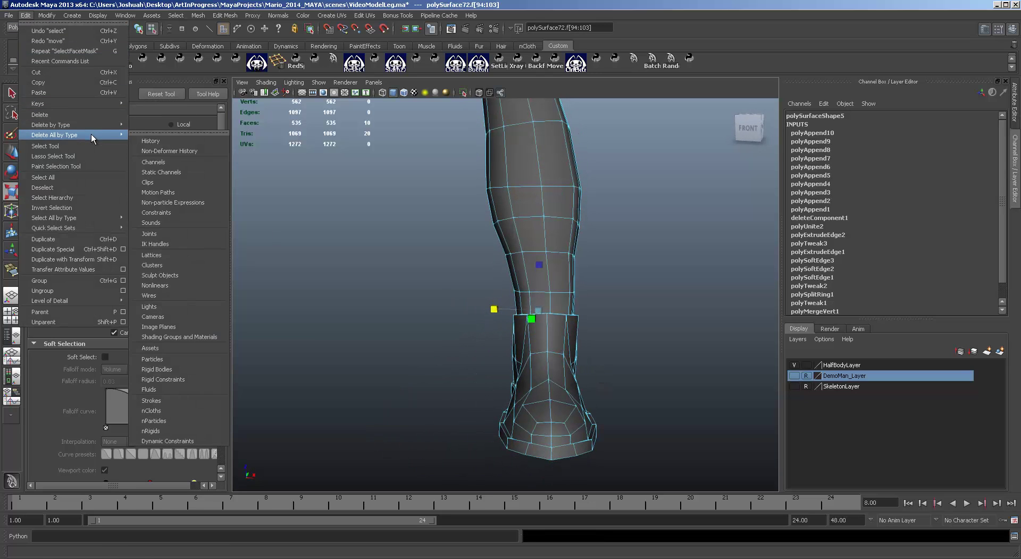
click(147, 134)
click(8, 15)
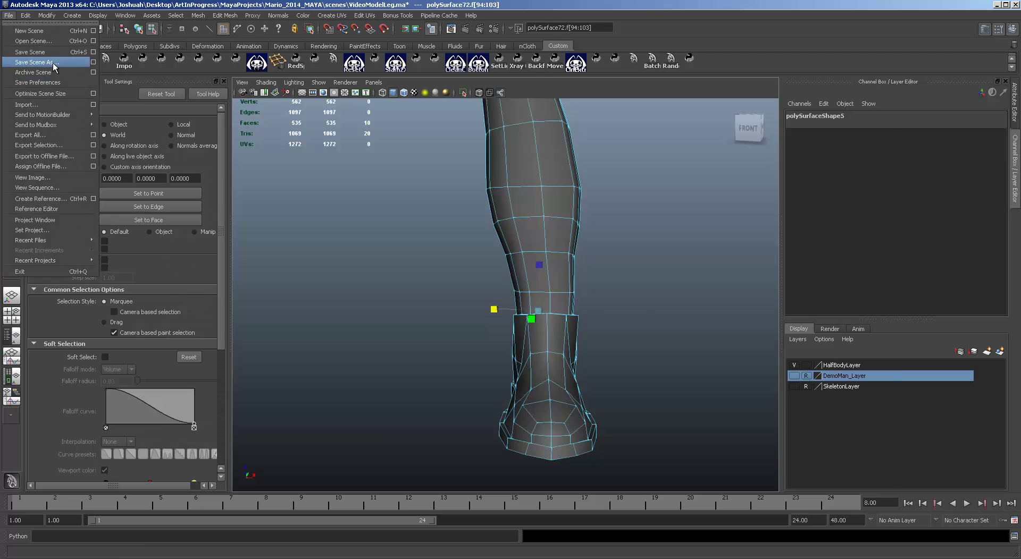
click(48, 62)
click(201, 178)
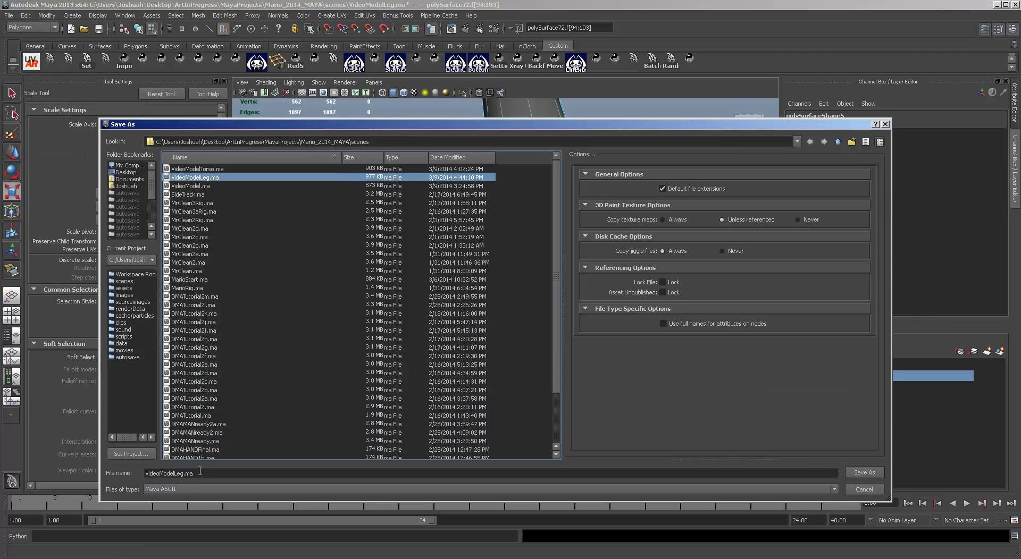
drag(173, 473, 235, 476)
text(Foot)
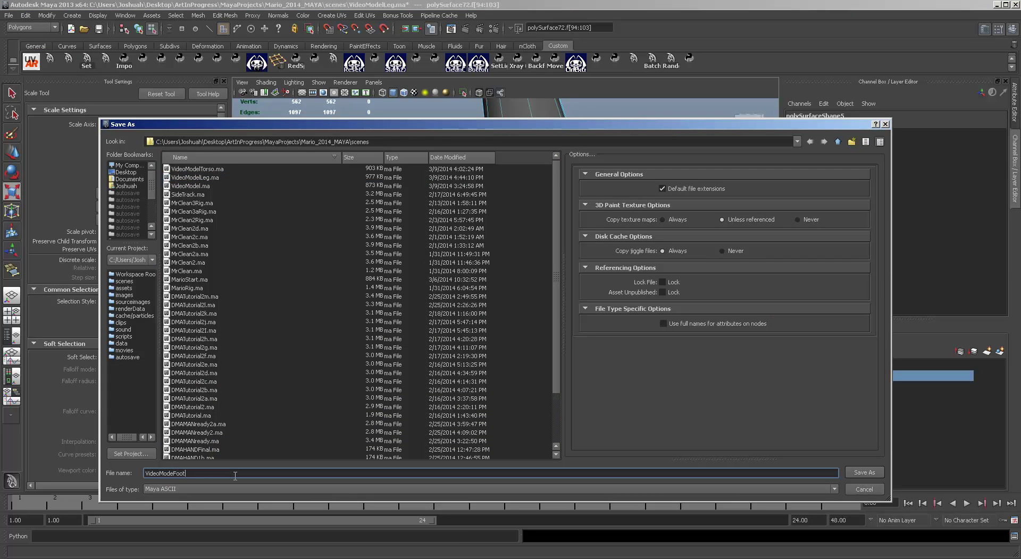
key(Return)
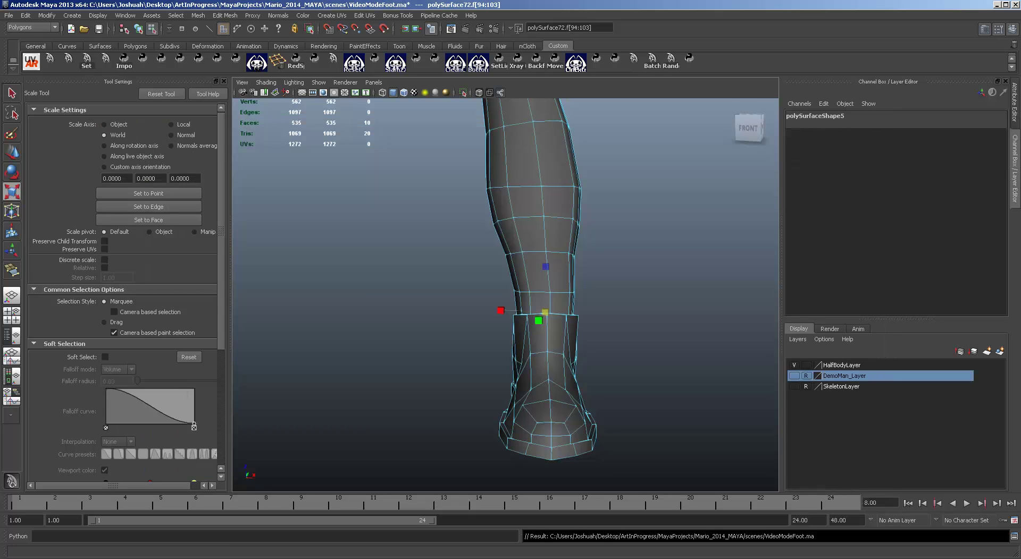